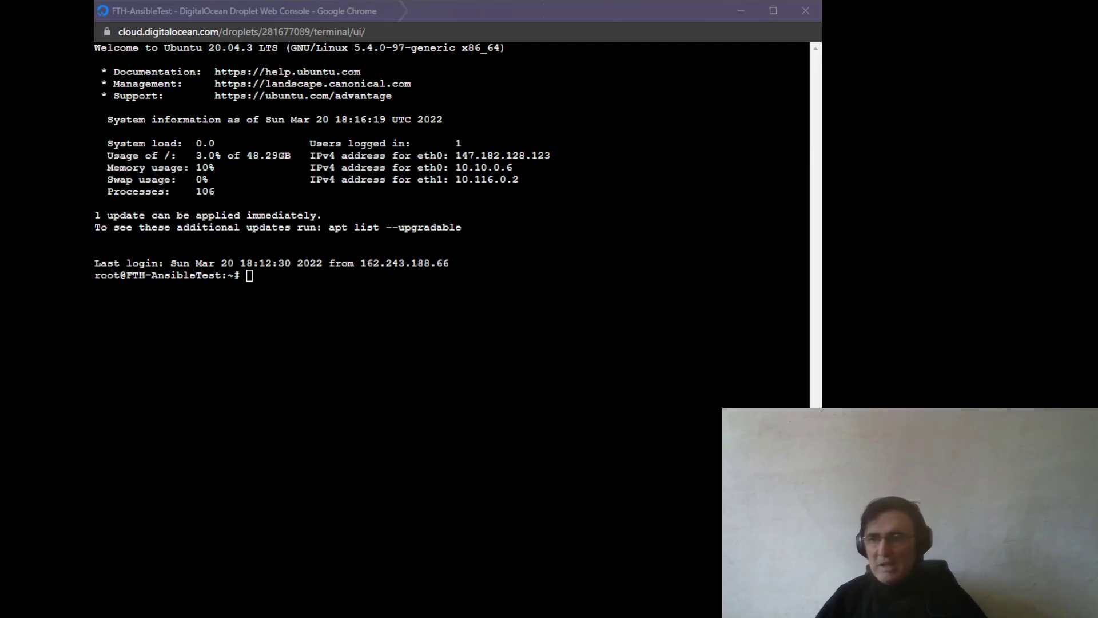
# Paste and run the Zero Touch wget install command in the droplet console.
pyautogui.click(259, 279)
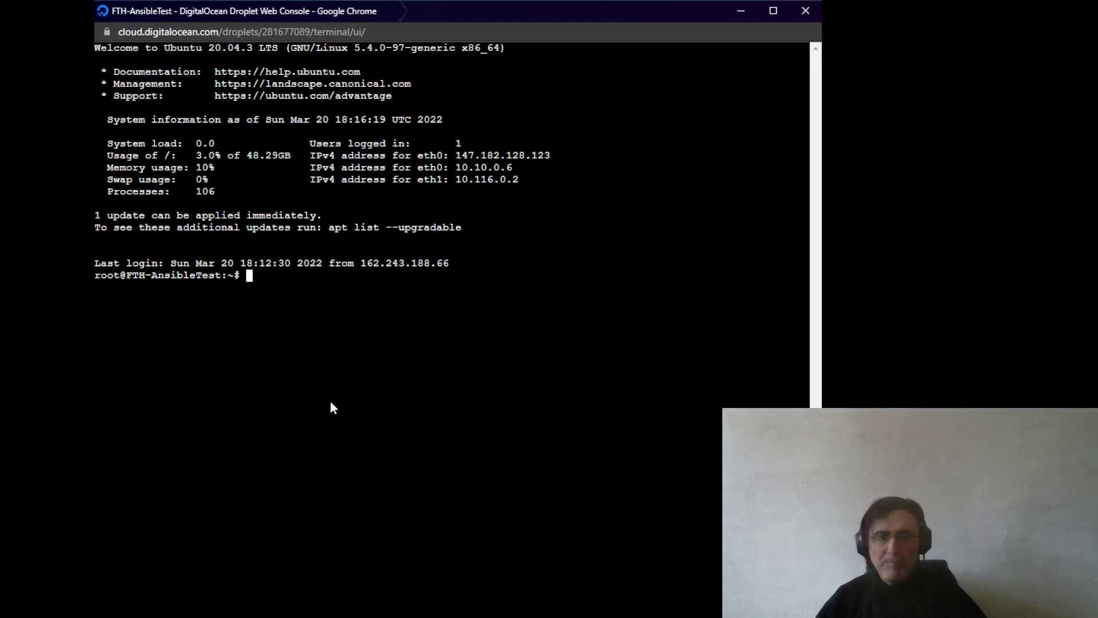
pyautogui.write('wget -qO - https://raw.githubusercontent.com/FreeTAKTeam/FreeTAKHub-Installation/main/scripts/easy_install.sh | sudo bash')
pyautogui.press('Return')
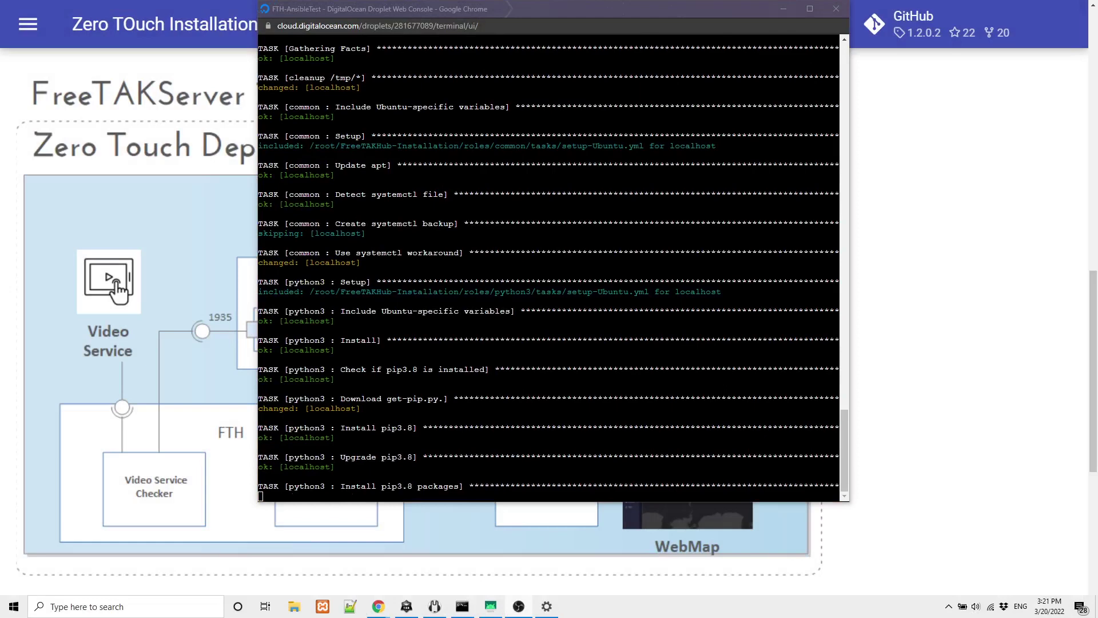
# Bring up the Zero Touch installation docs page while the Ansible tasks run.
pyautogui.click(1005, 445)
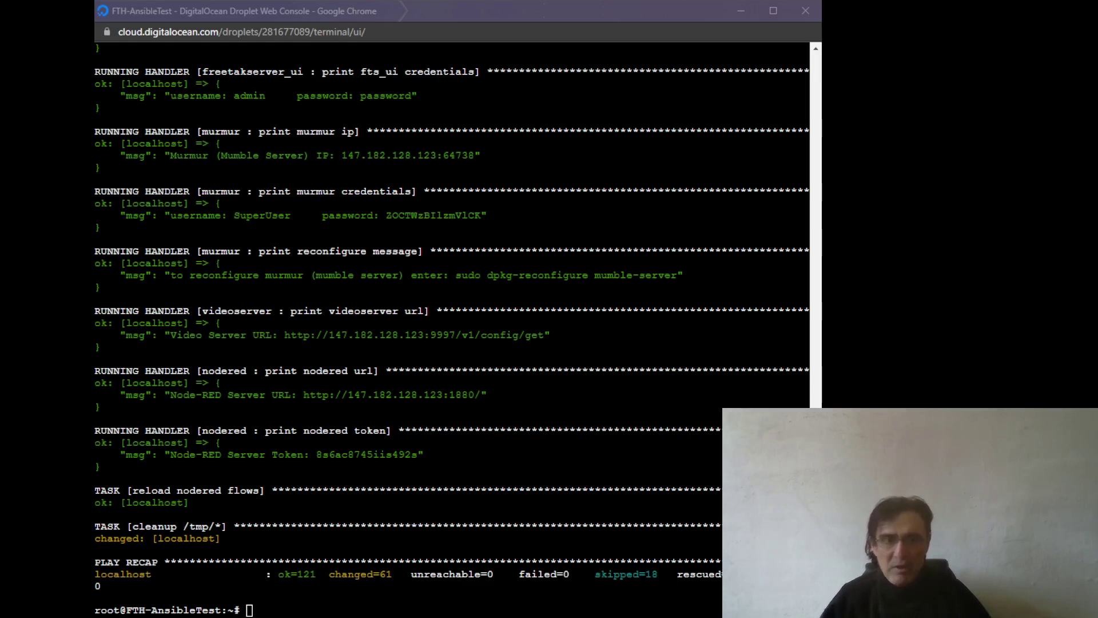
# Highlight the recap's changed=61 and skipped=18 counts, then scroll up to the handler URLs.
pyautogui.click(292, 575)
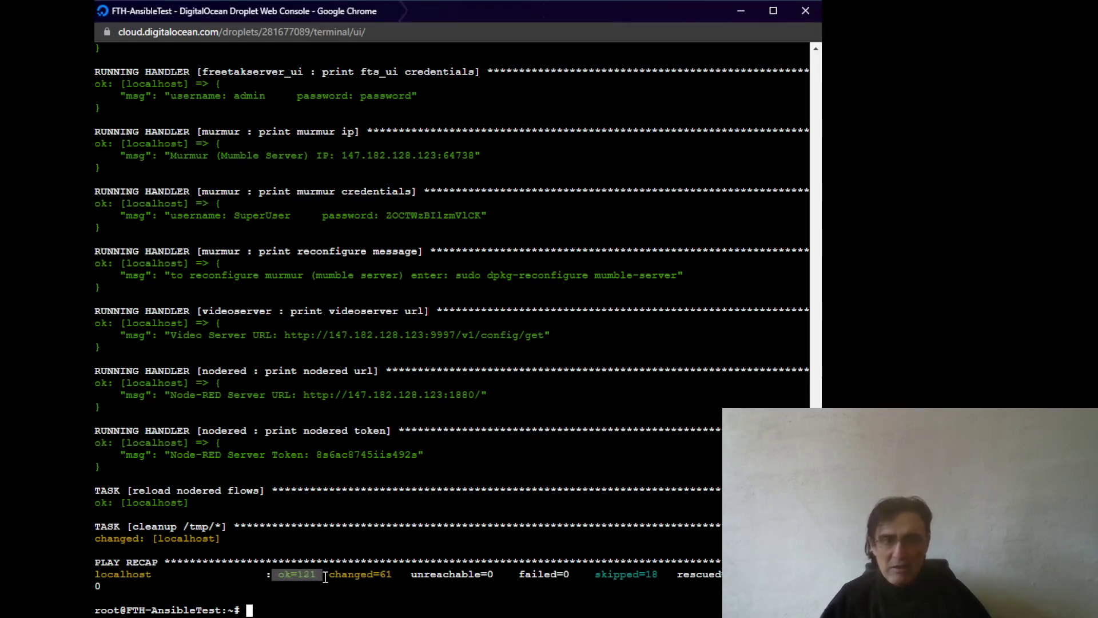
pyautogui.moveTo(328, 574); pyautogui.dragTo(393, 574)
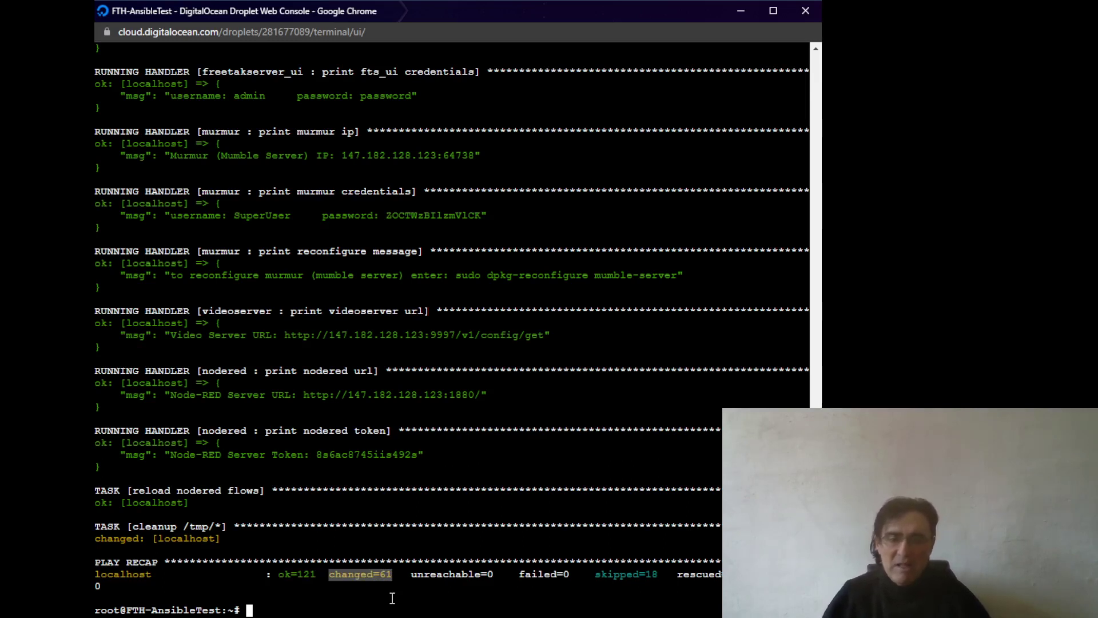
pyautogui.moveTo(659, 575); pyautogui.dragTo(595, 575)
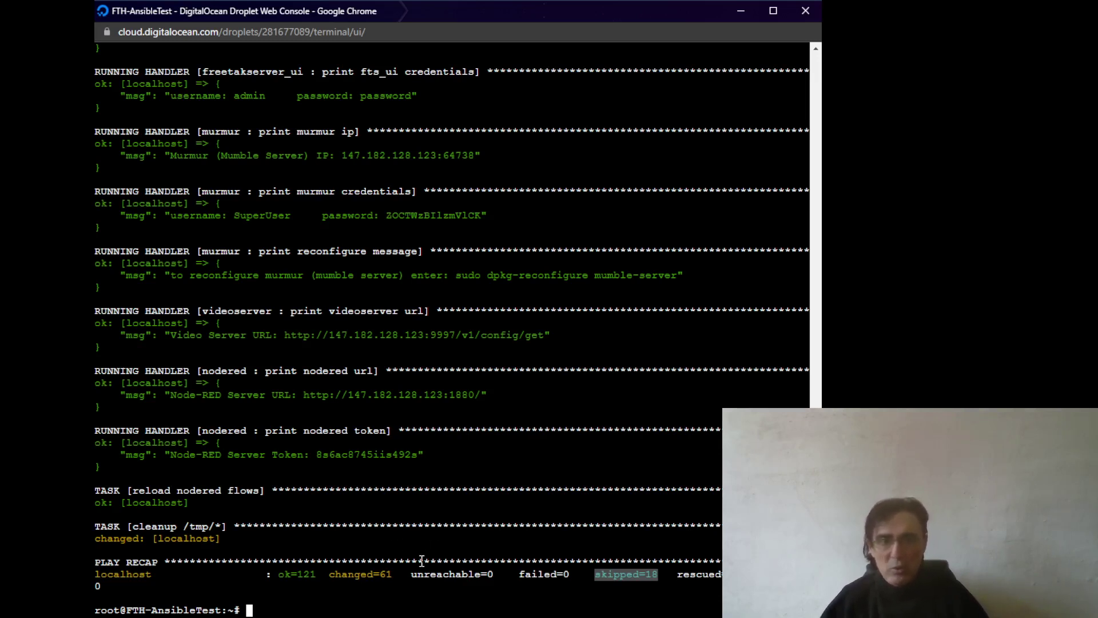
pyautogui.scroll(4, 461, 486)
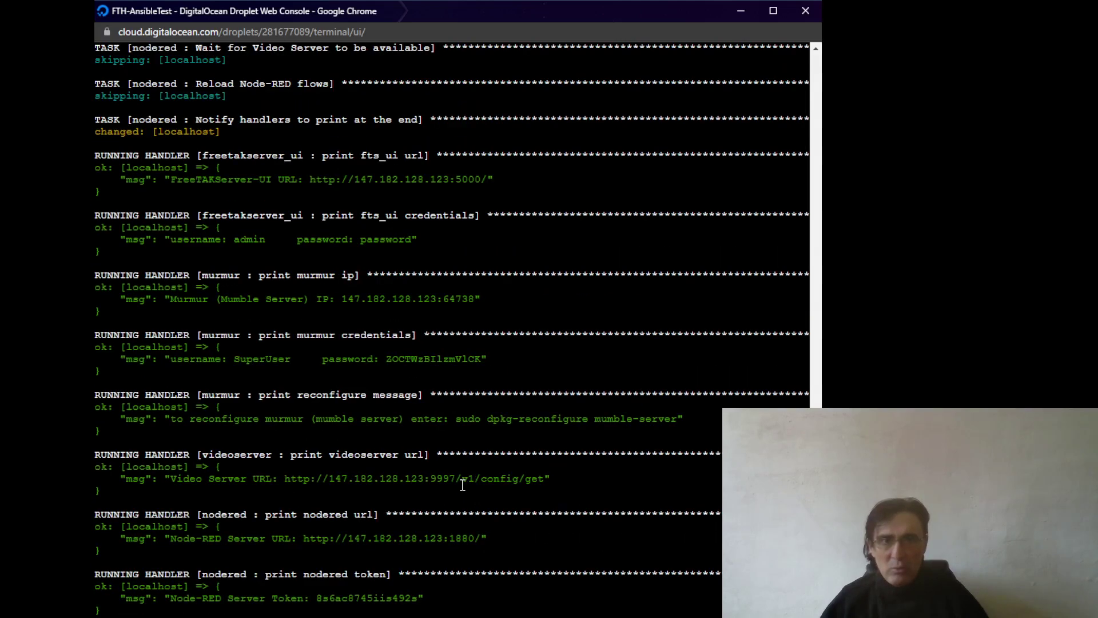
pyautogui.scroll(4, 462, 485)
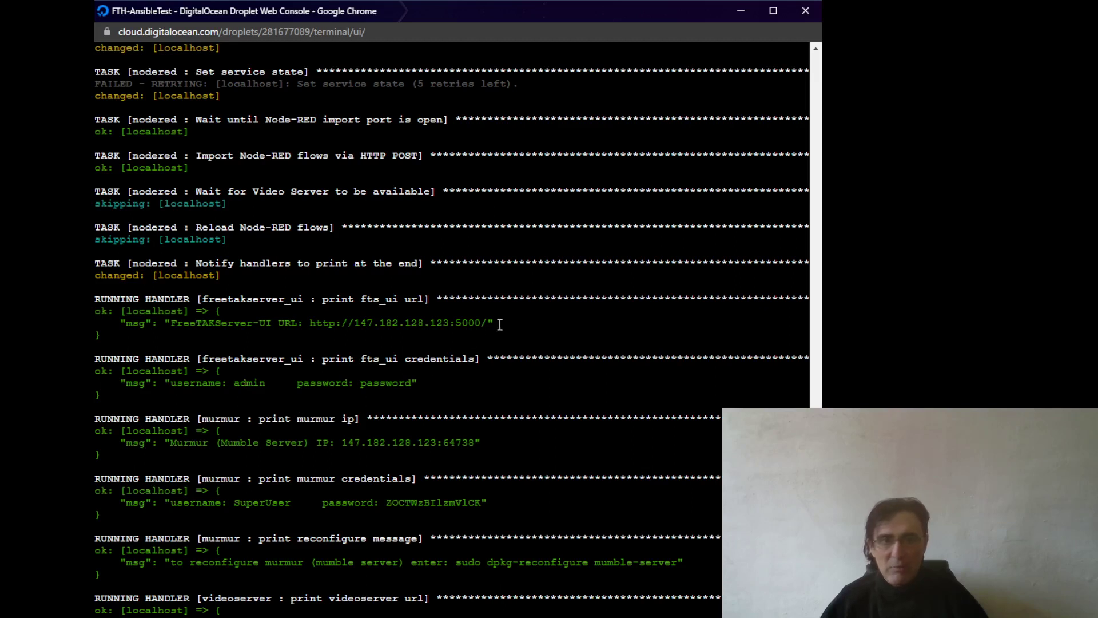
pyautogui.moveTo(489, 324); pyautogui.dragTo(305, 326)
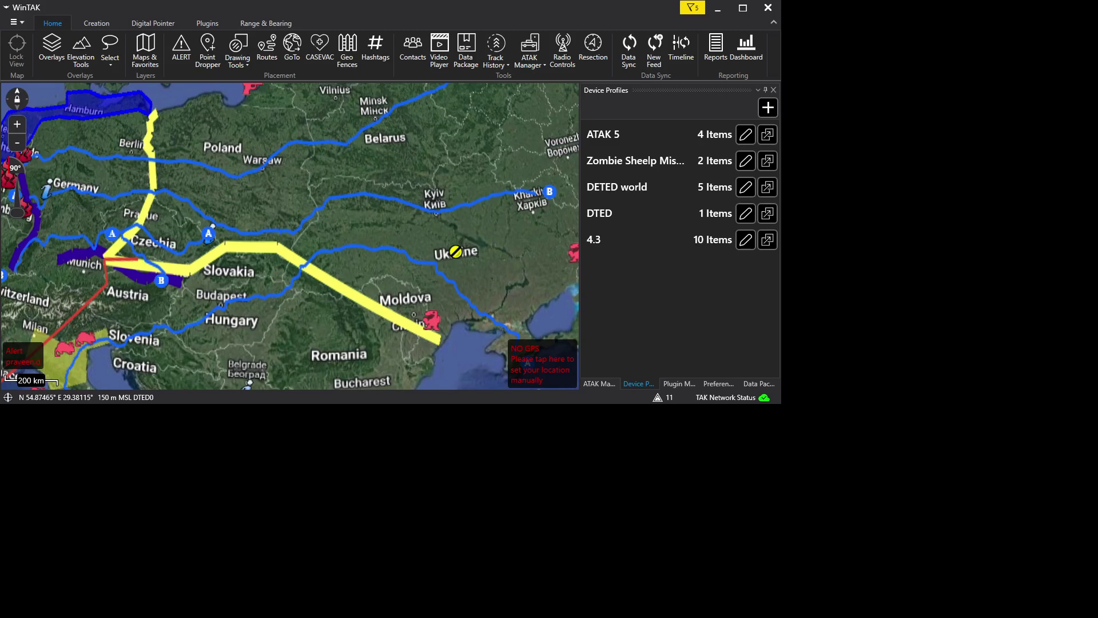
# Maximize WinTAK and open Manage Server Connections from Preferences.
pyautogui.doubleClick(392, 9)
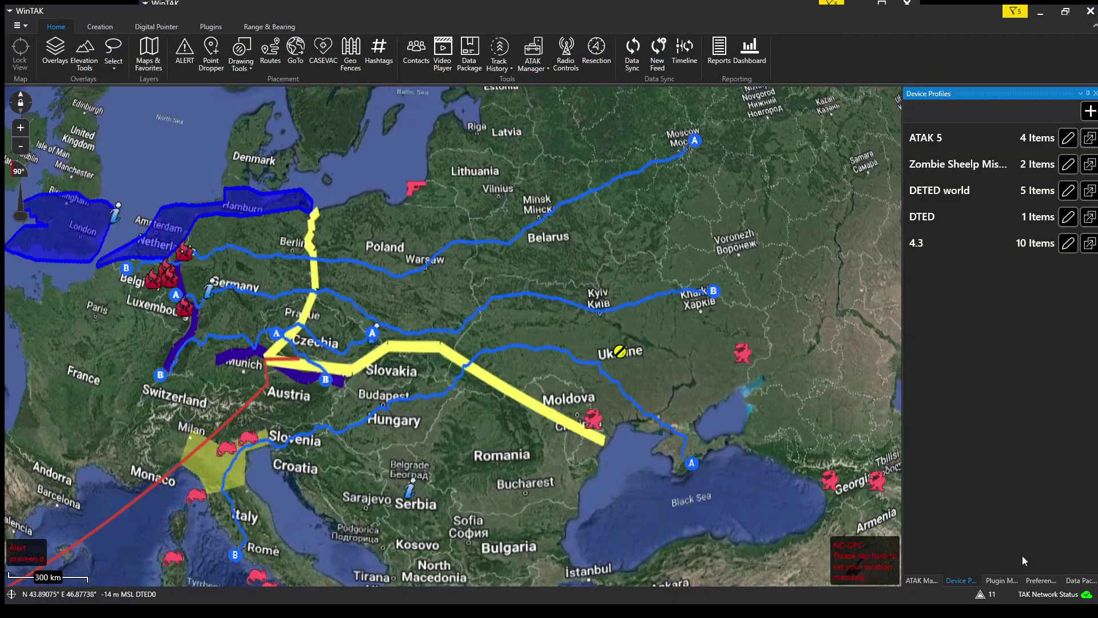
pyautogui.click(1038, 581)
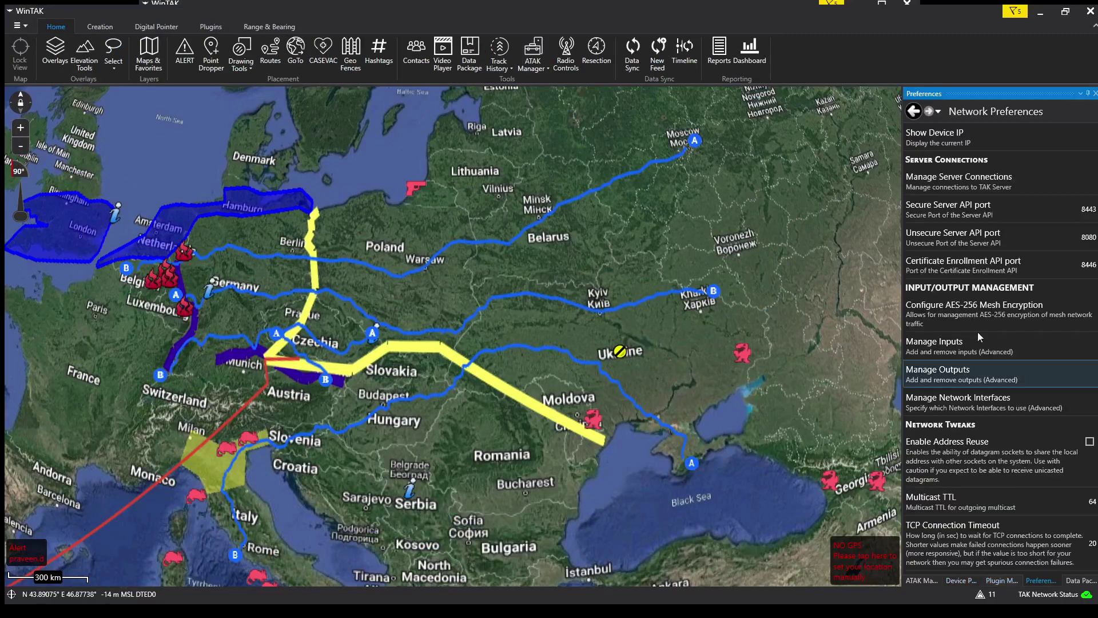
pyautogui.click(972, 174)
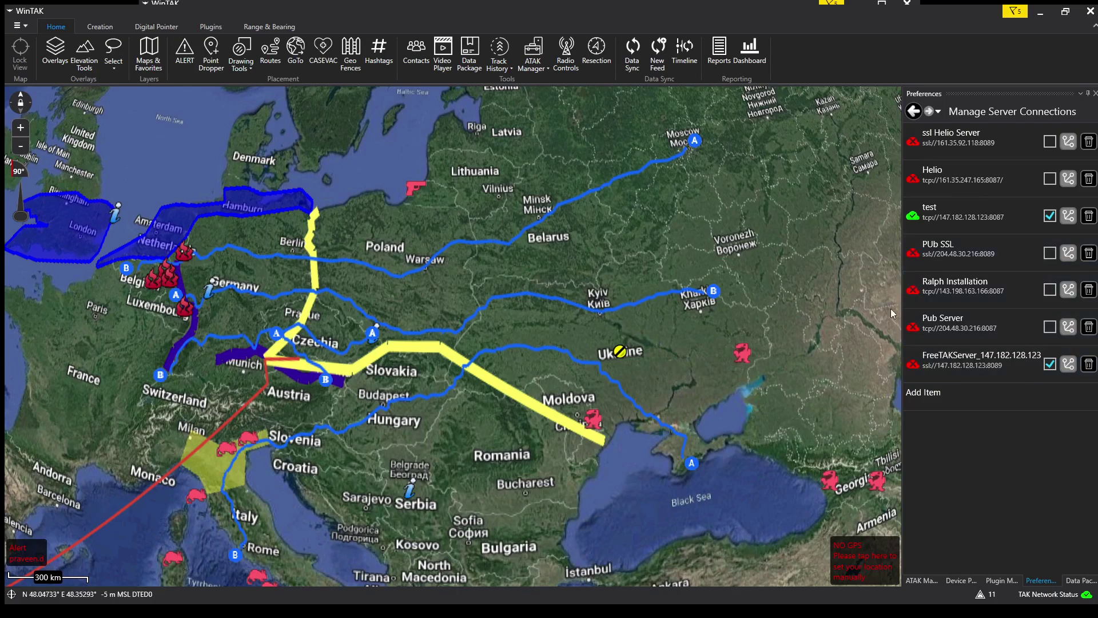
pyautogui.moveTo(788, 240); pyautogui.dragTo(201, 165)
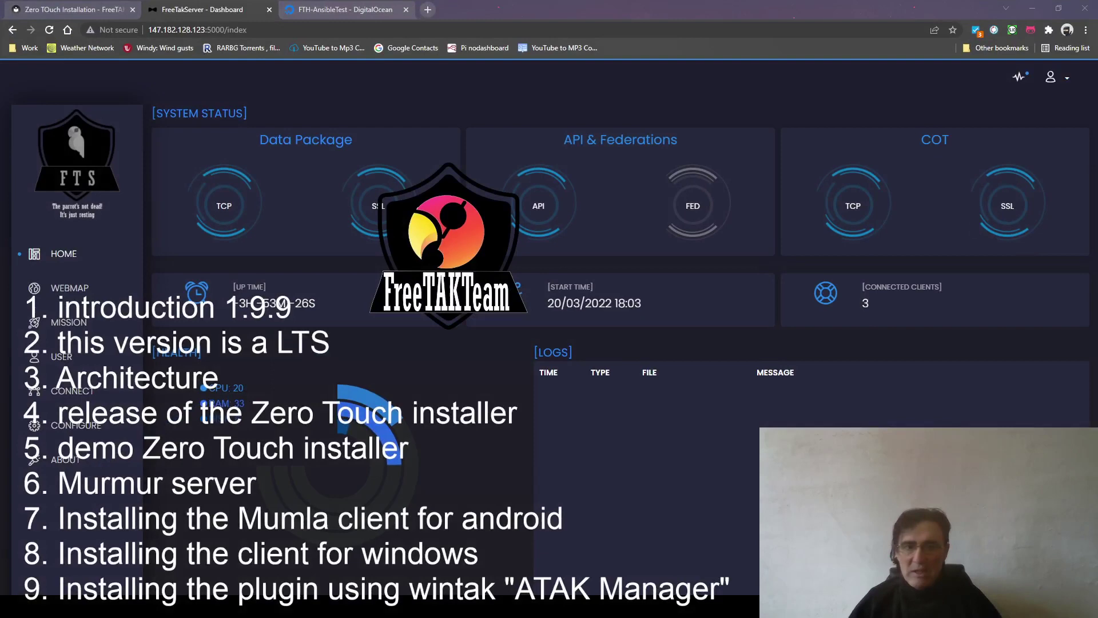
# Focus the Chrome window showing the FTS dashboard with 3 connected clients.
pyautogui.click(785, 164)
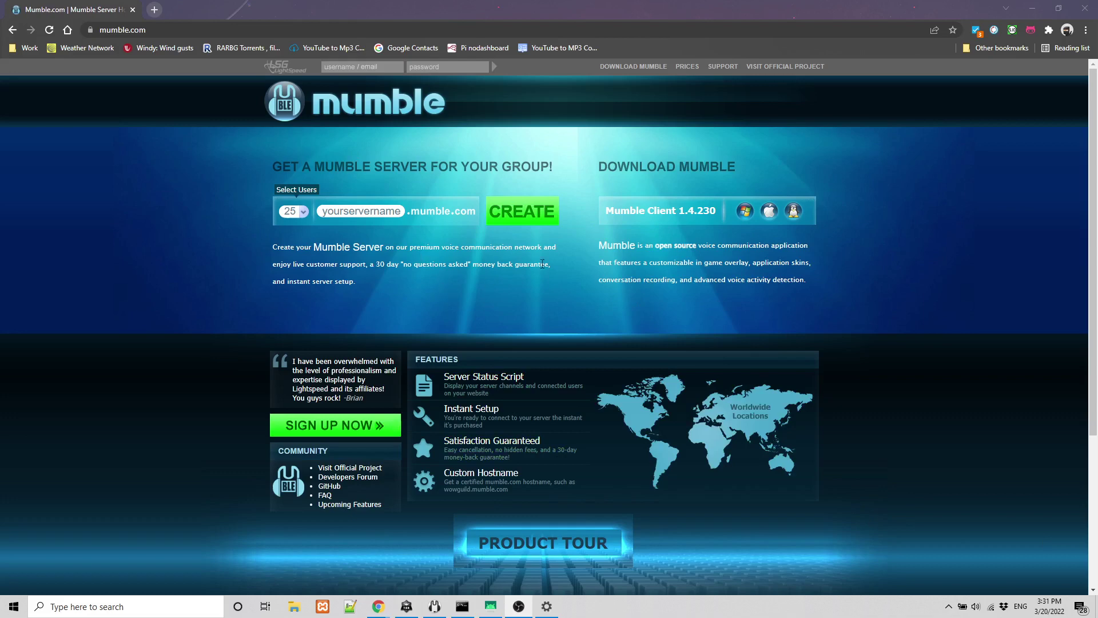
# Open the Mumble client download page from the mumble.com header.
pyautogui.click(636, 68)
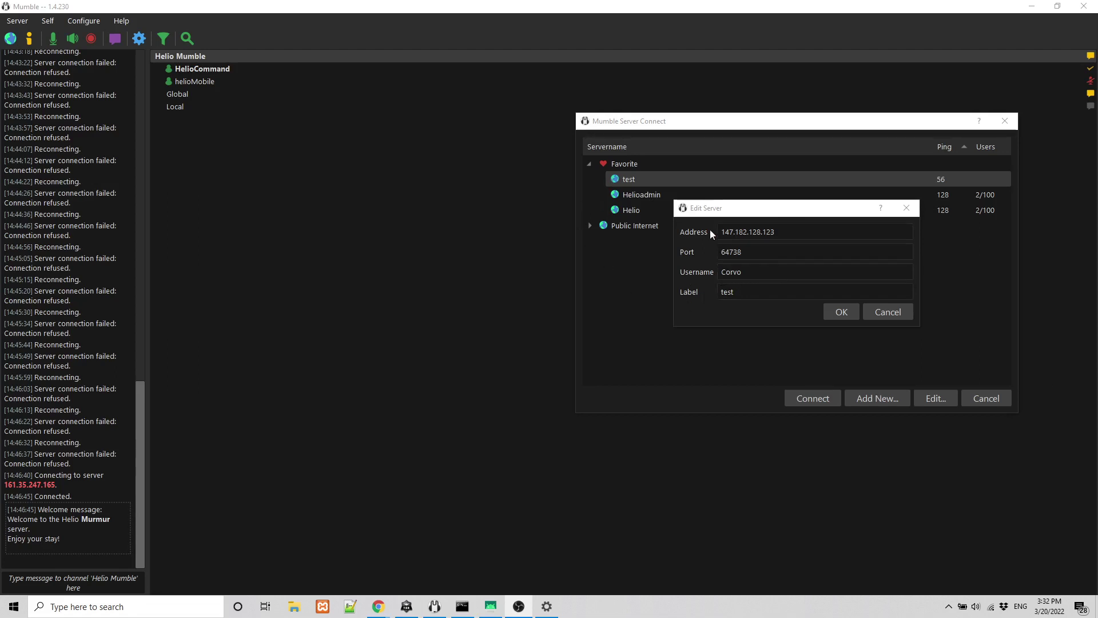
# In the 'test' favorite, check port 64738 and the username, and select the 'test' label.
pyautogui.hotkey('alt', 'Tab')
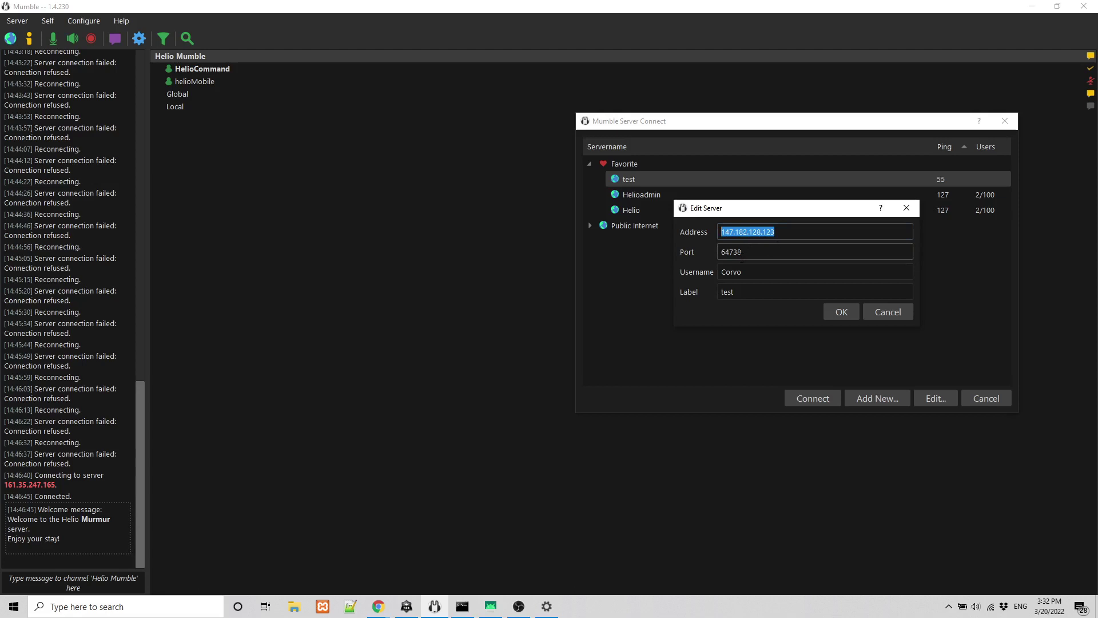
pyautogui.moveTo(741, 256); pyautogui.dragTo(699, 251)
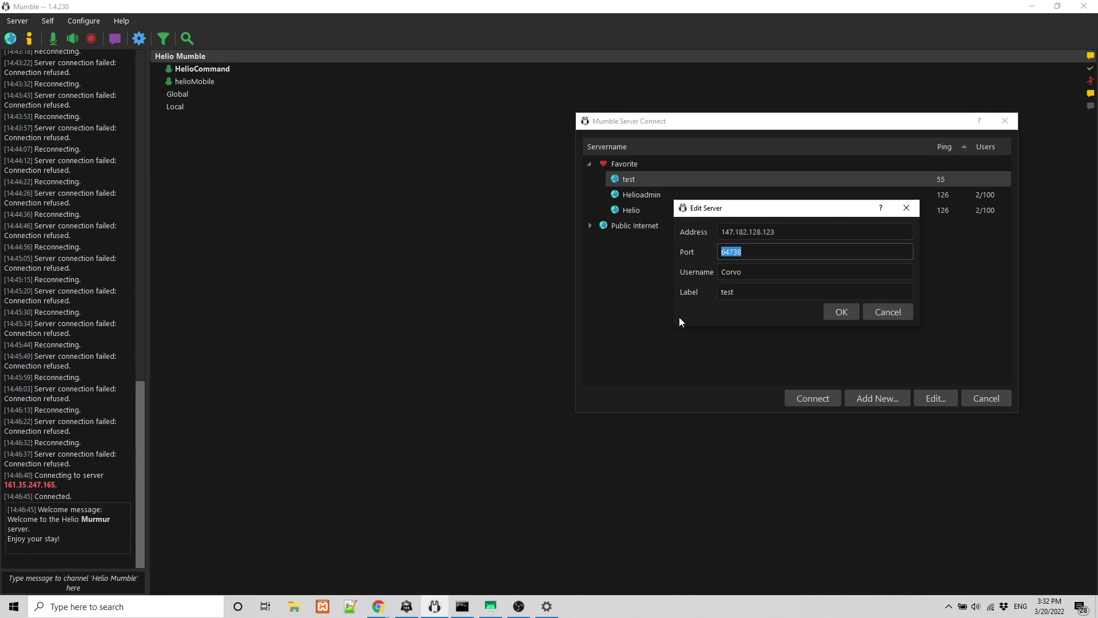
pyautogui.press('Tab')
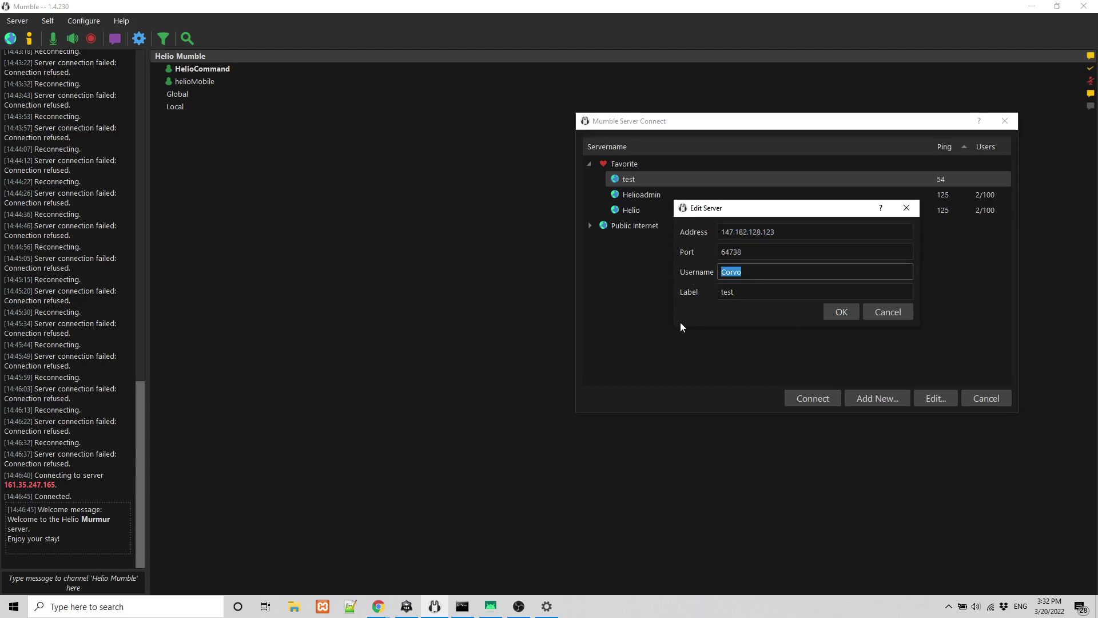
pyautogui.click(751, 291)
pyautogui.moveTo(748, 289); pyautogui.dragTo(719, 314)
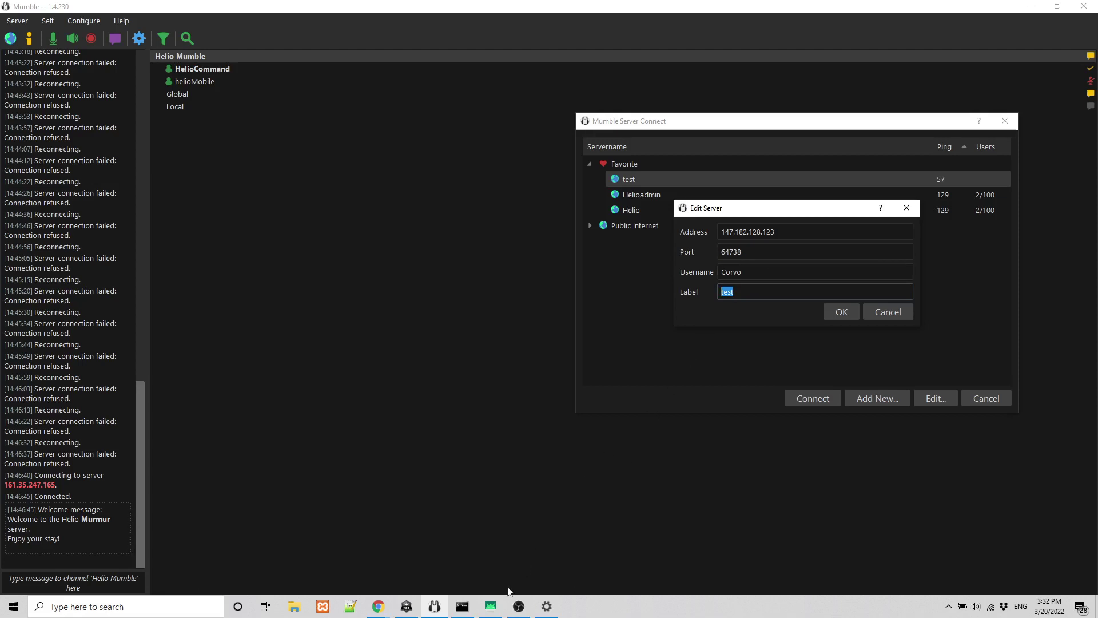
# Switch to the command prompt window from the taskbar.
pyautogui.moveTo(463, 611)
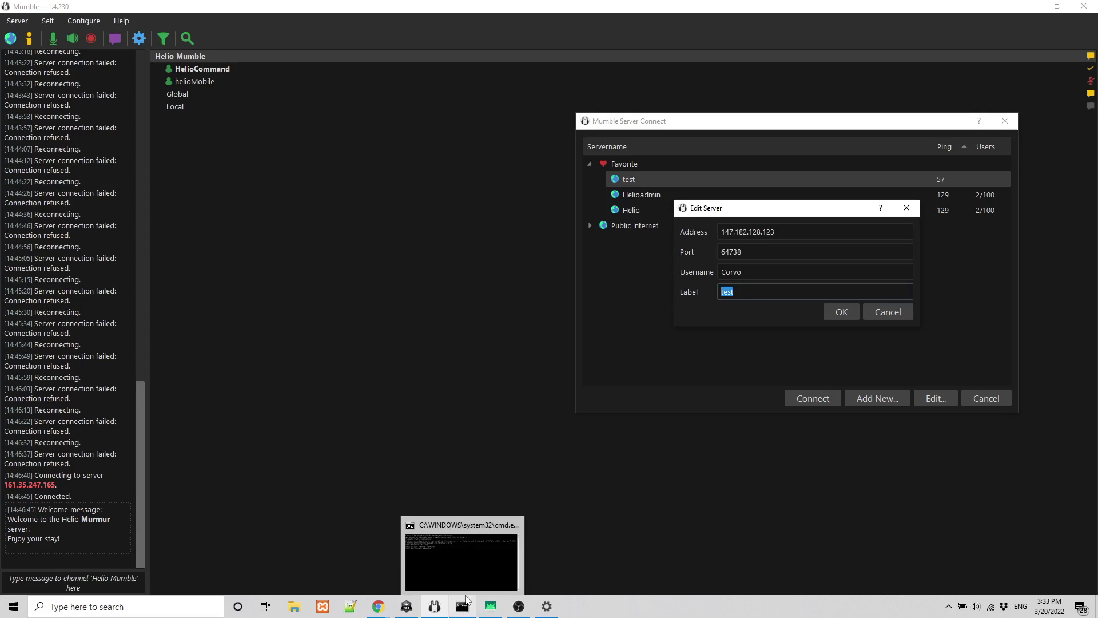
pyautogui.click(464, 605)
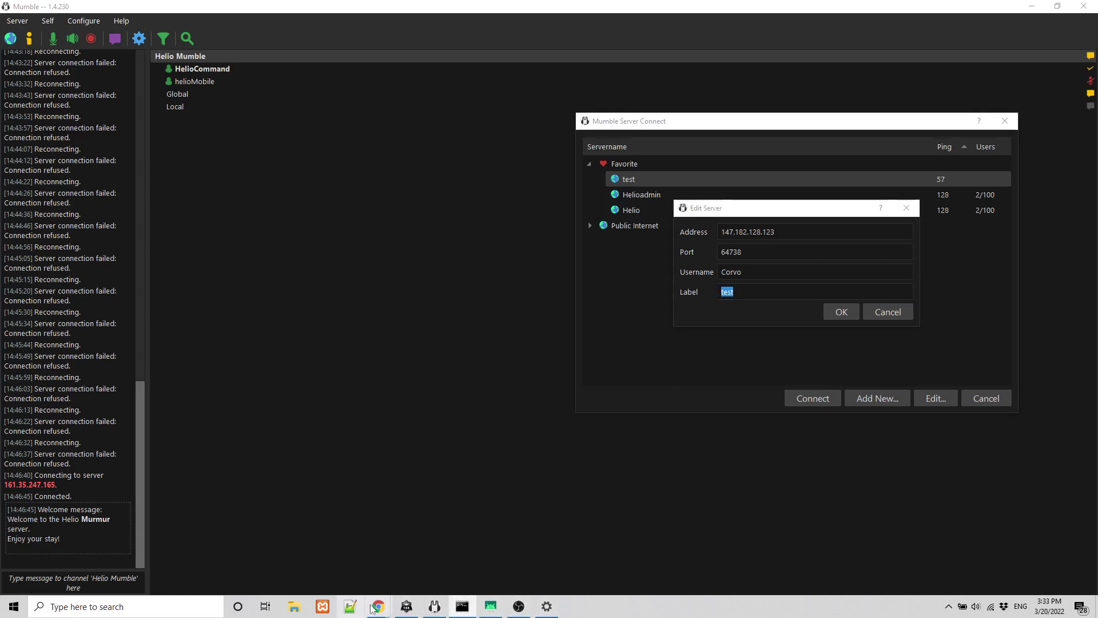
pyautogui.moveTo(372, 608)
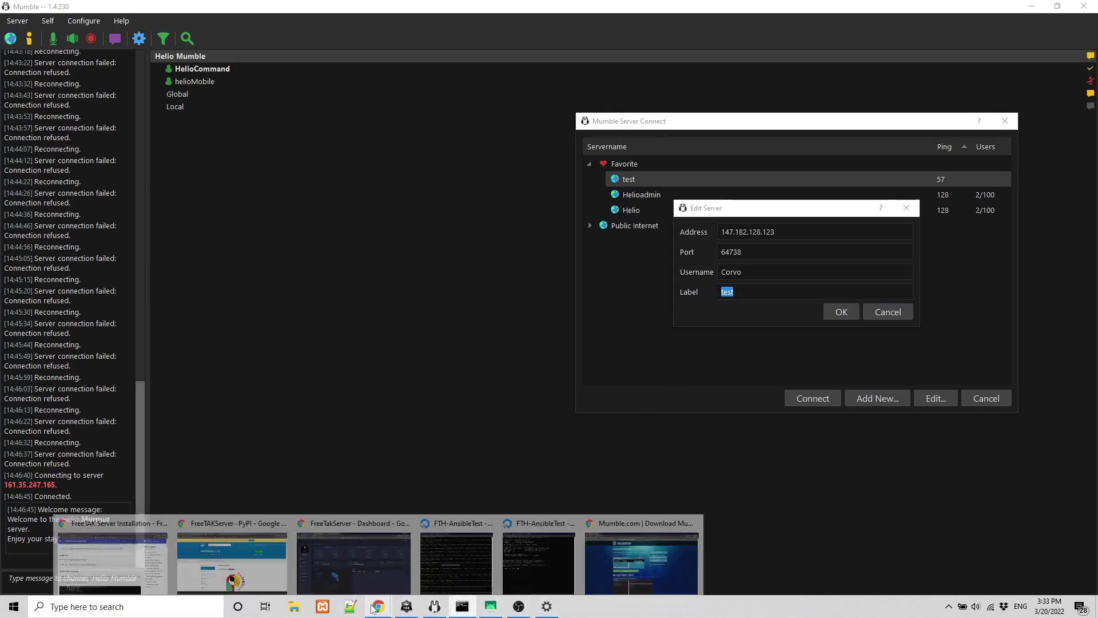
# Bring up the FTH-AnsibleTest console and select only the Murmur server password.
pyautogui.click(519, 557)
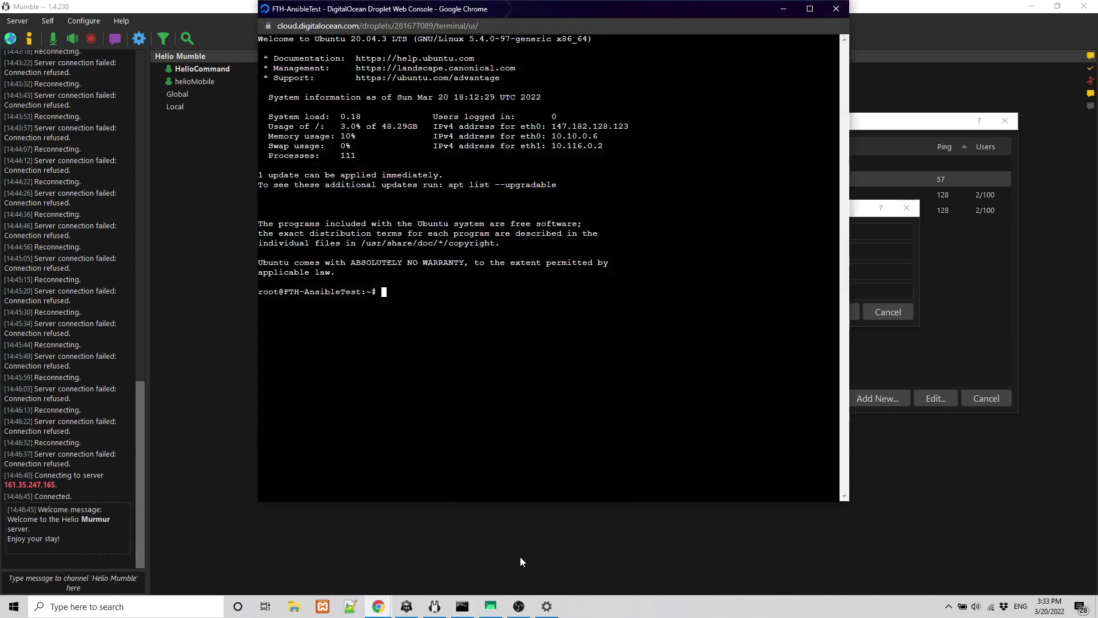
pyautogui.click(468, 612)
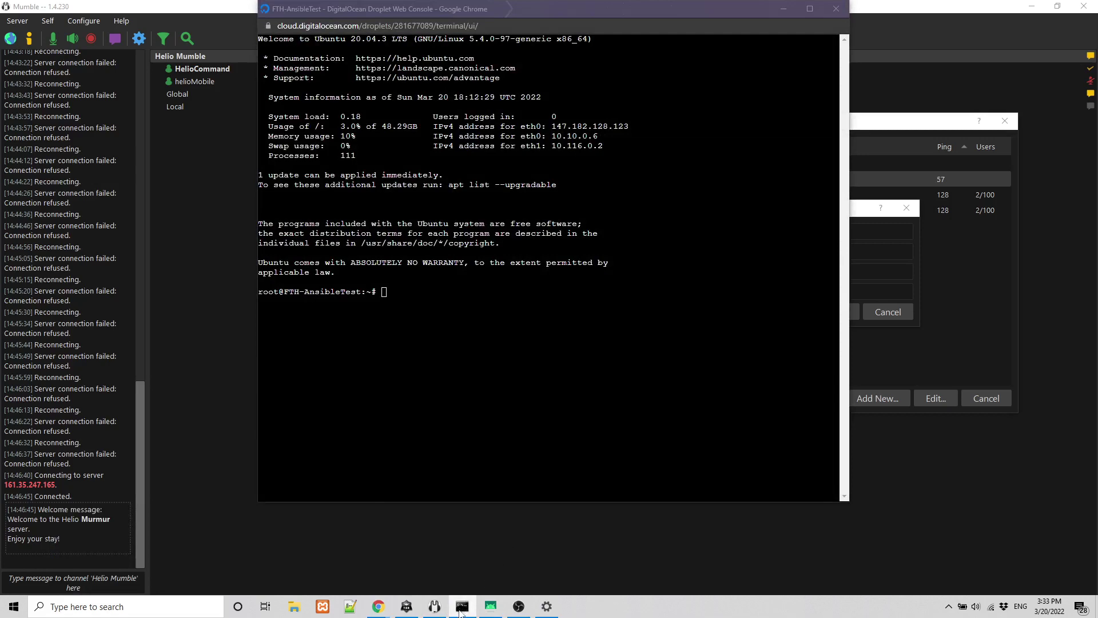
pyautogui.moveTo(379, 607)
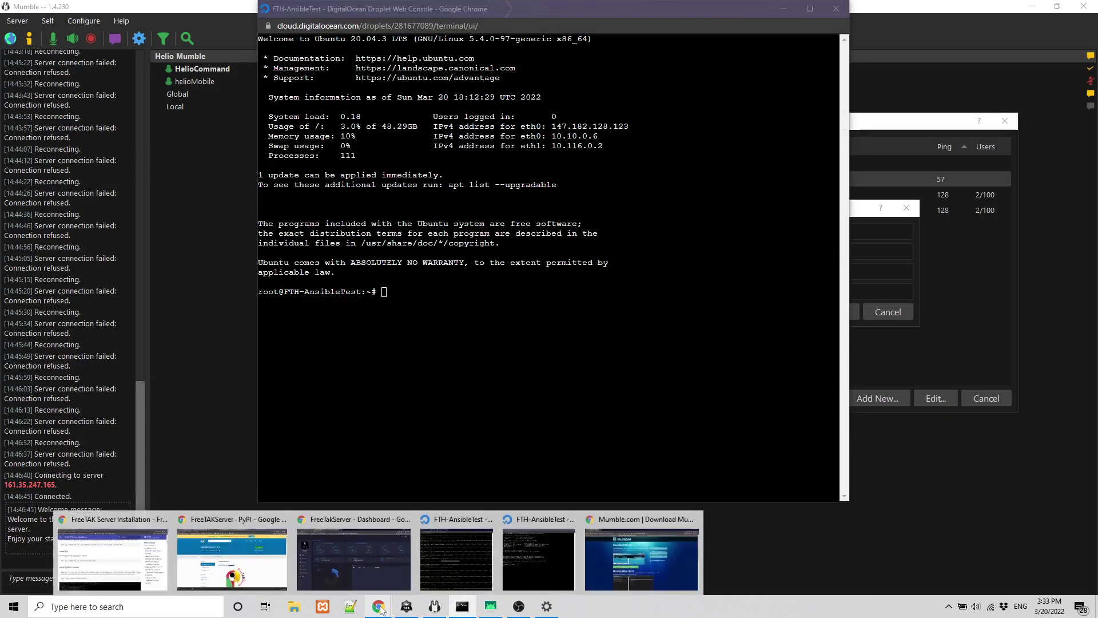
pyautogui.click(447, 554)
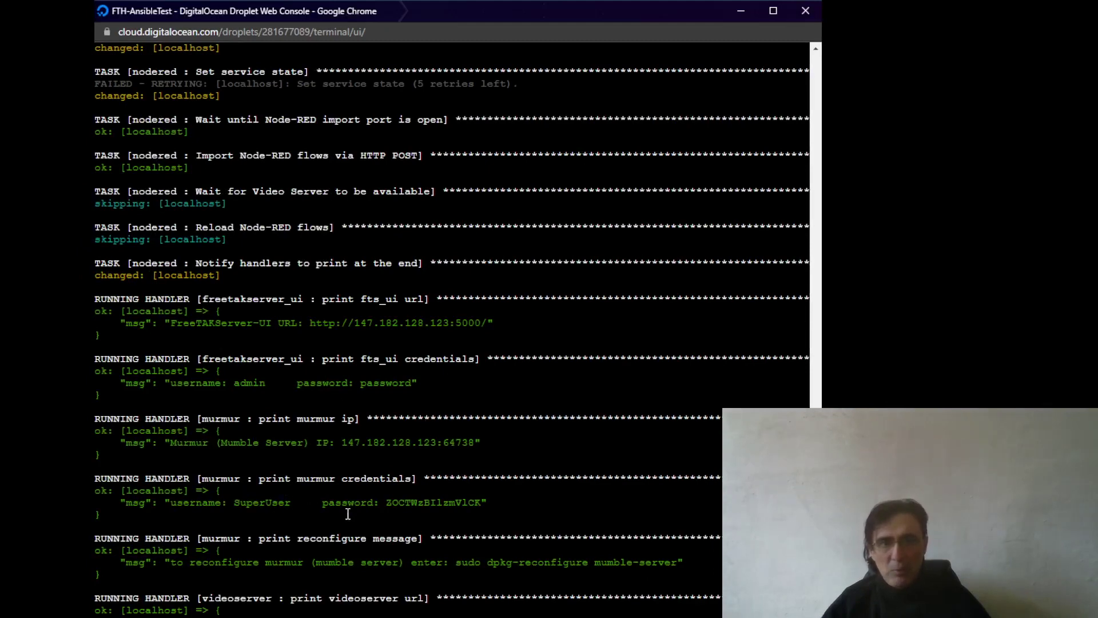
pyautogui.moveTo(513, 503); pyautogui.dragTo(116, 507)
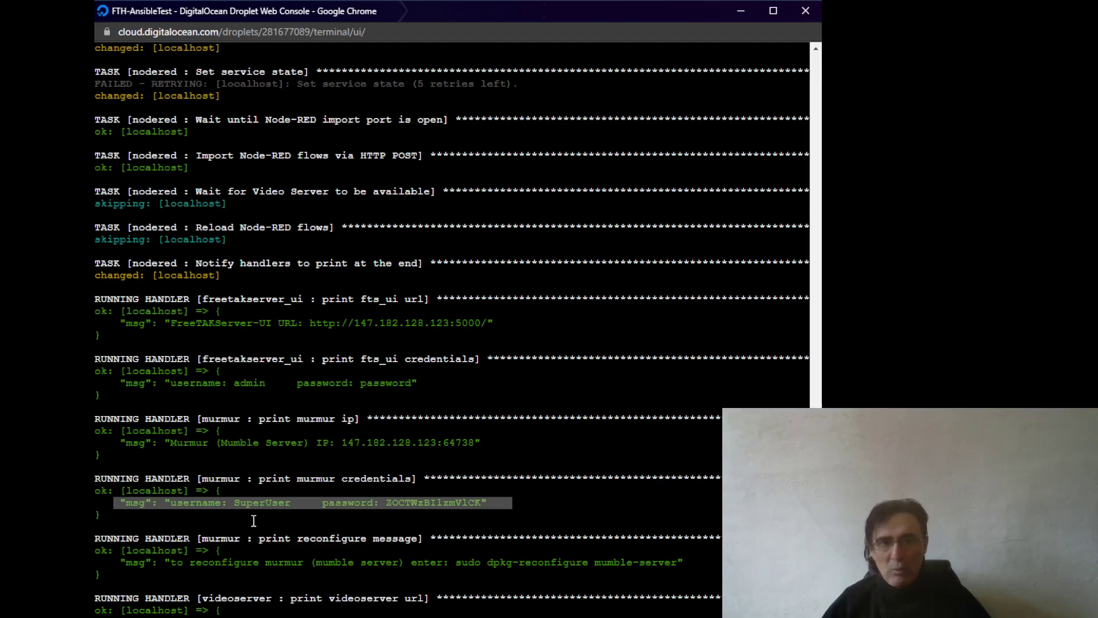
pyautogui.click(436, 503)
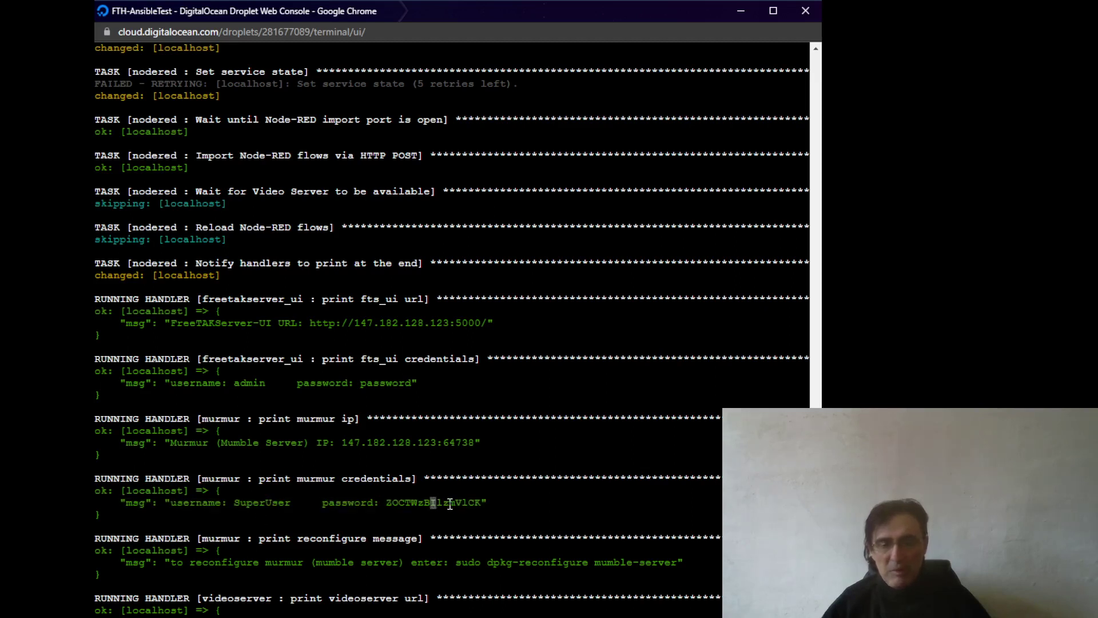
pyautogui.doubleClick(450, 504)
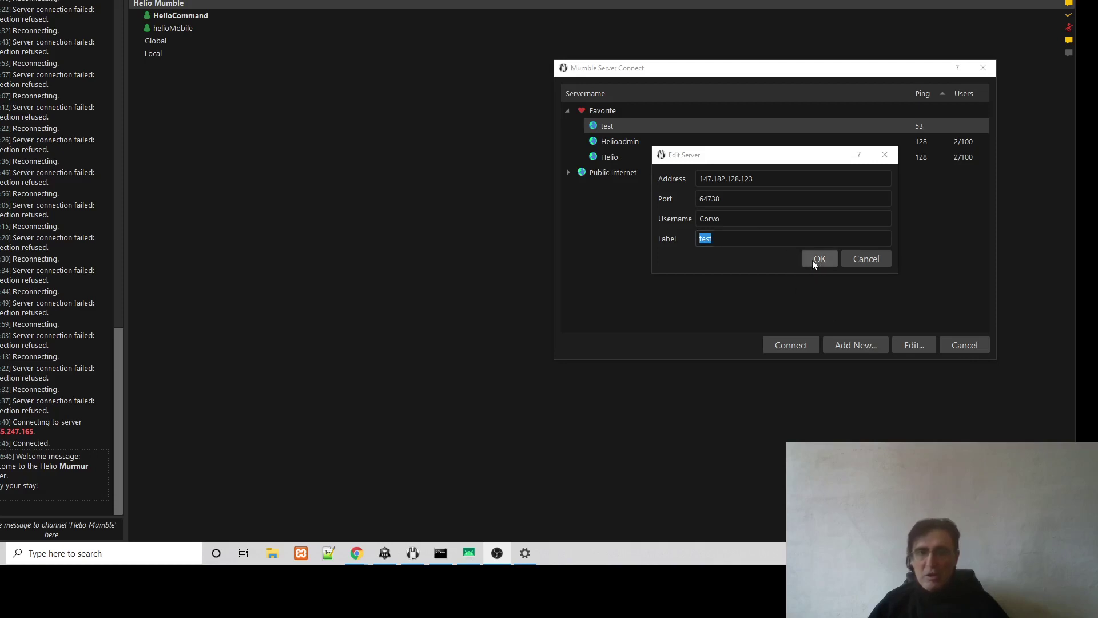
# Save the edited 'test' server entry with OK.
pyautogui.click(817, 260)
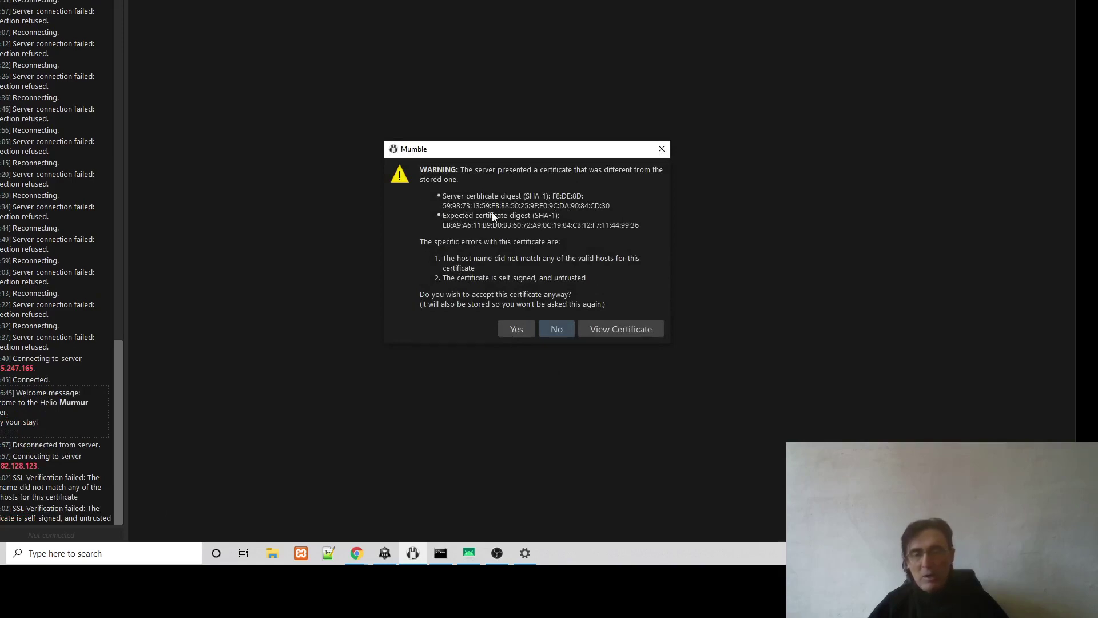
# Accept the server's self-signed certificate to connect, then check the user listed under Root.
pyautogui.click(516, 329)
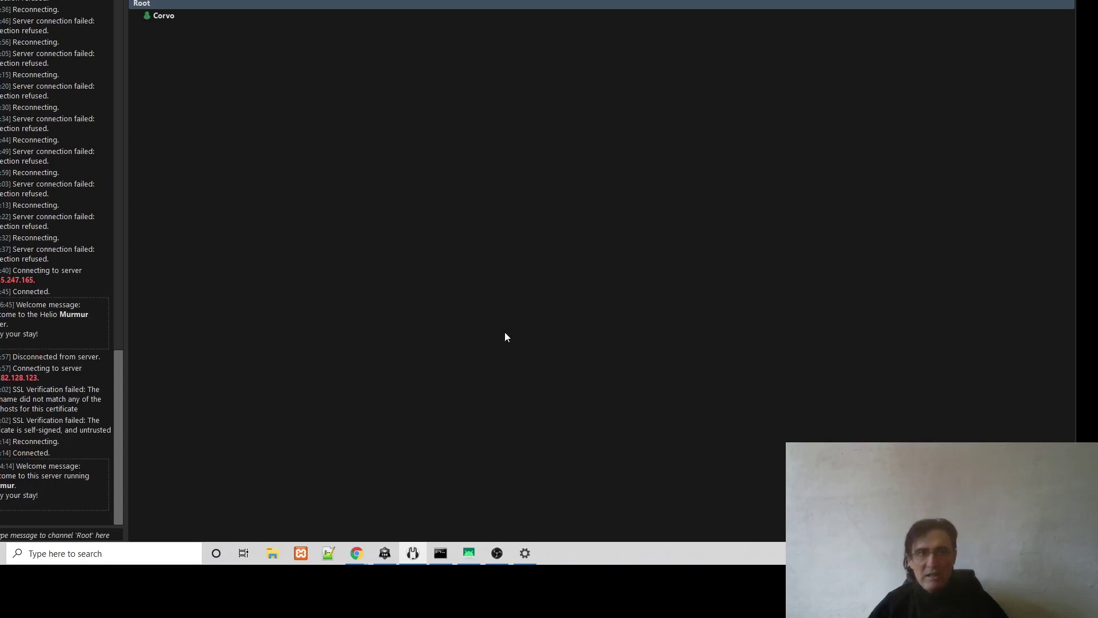
pyautogui.click(163, 16)
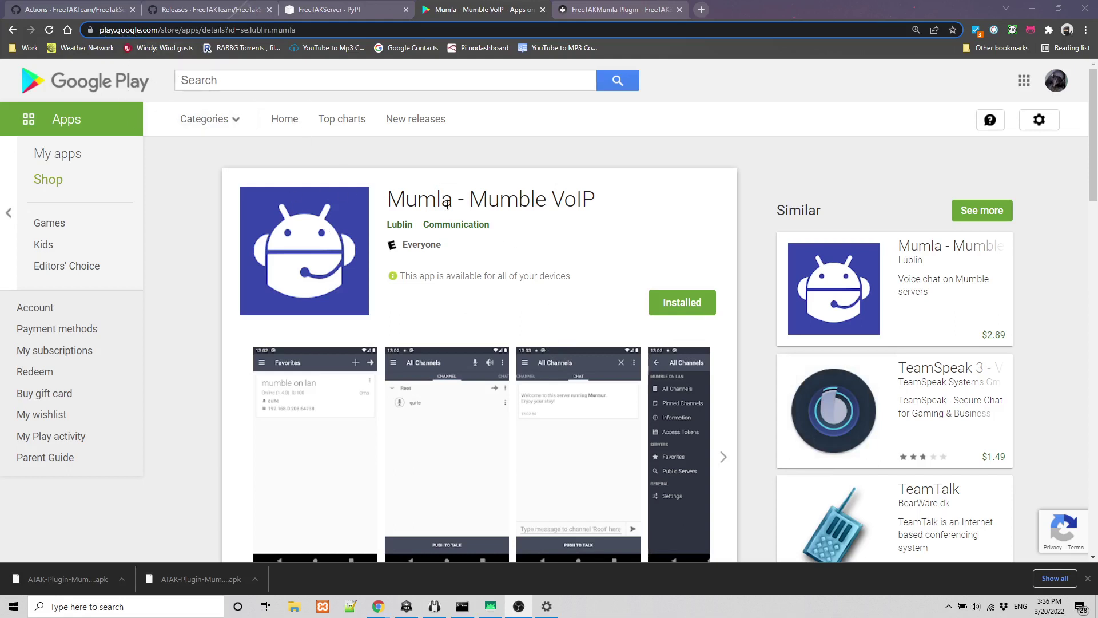
# Select the full 'Mumla - Mumble VoIP' title on the Play Store listing.
pyautogui.moveTo(455, 204); pyautogui.dragTo(385, 201)
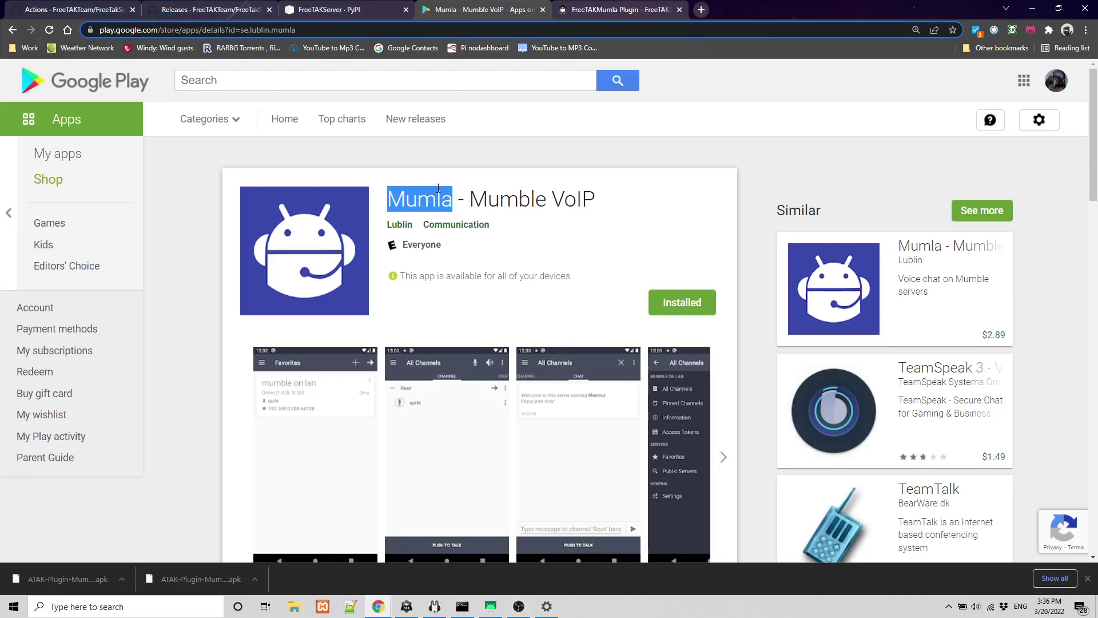
pyautogui.moveTo(612, 201); pyautogui.dragTo(386, 201)
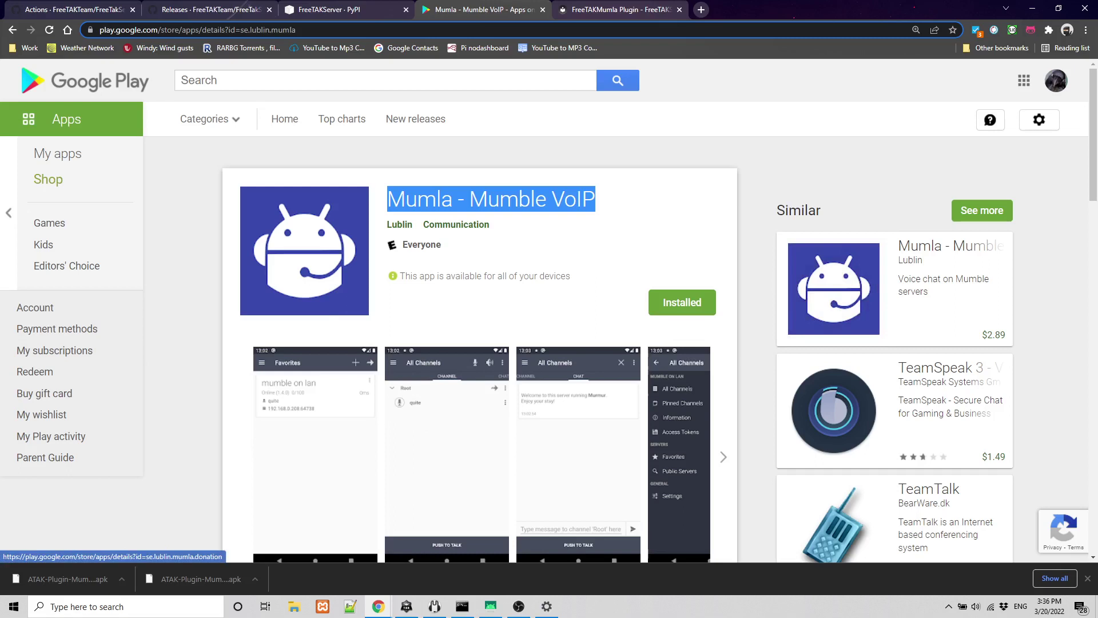
pyautogui.hotkey('alt', 'Tab')
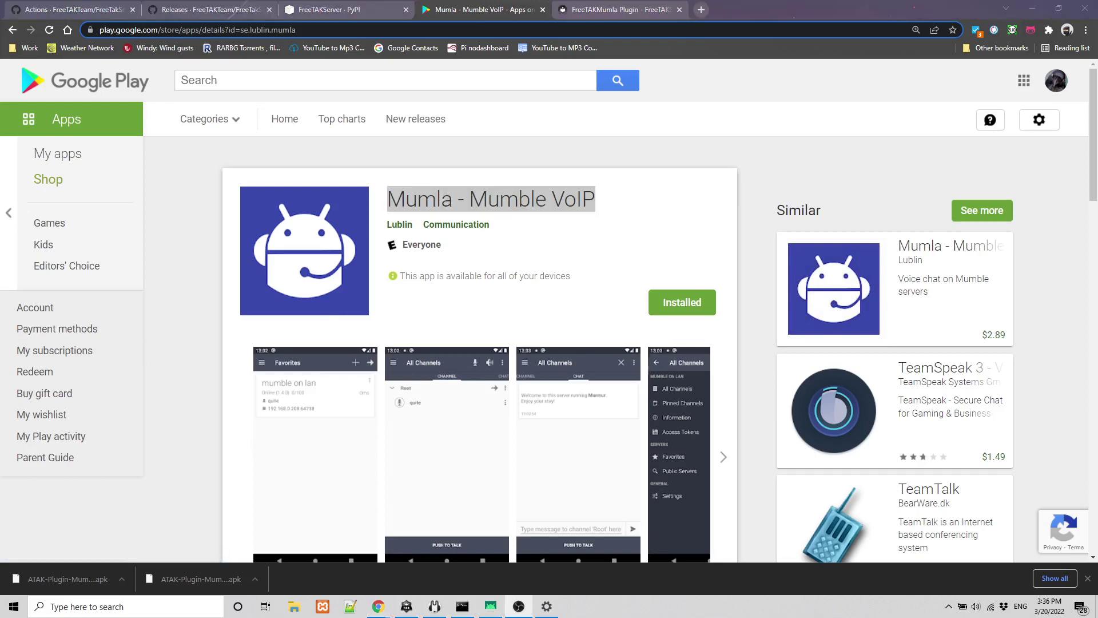
# Check the Mumble.PTT apk assets on the FreeTAKMumla_Plugin 0.3 release, then return to WinTAK.
pyautogui.hotkey('ctrl', 'Tab')
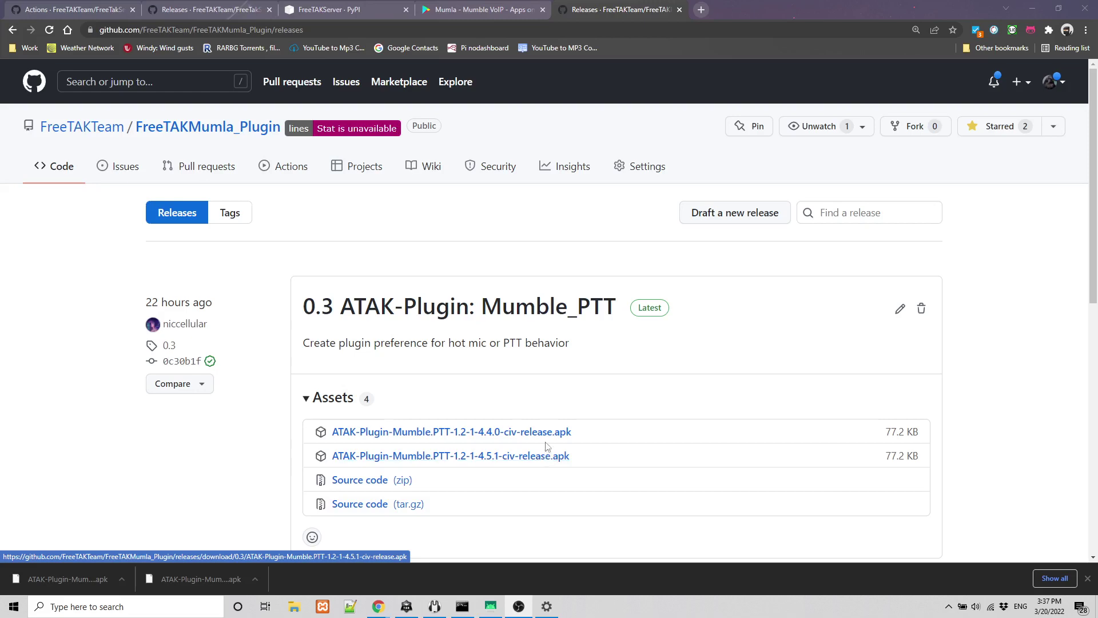
pyautogui.hotkey('alt', 'Tab')
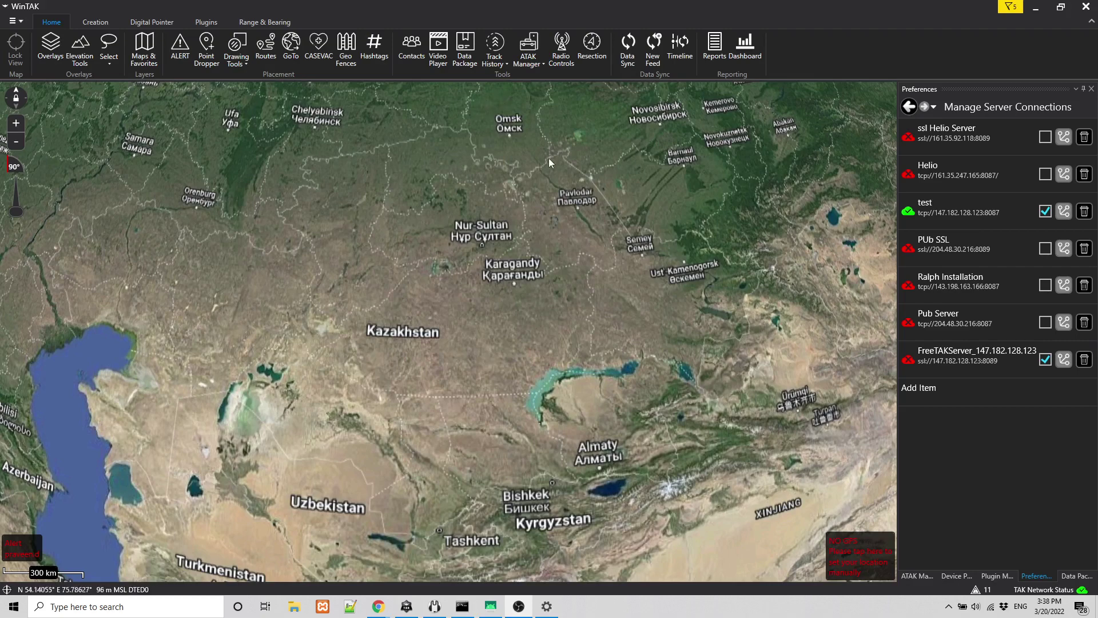
# Show the Device Profiles list from WinTAK's ATAK Manager menu.
pyautogui.click(538, 64)
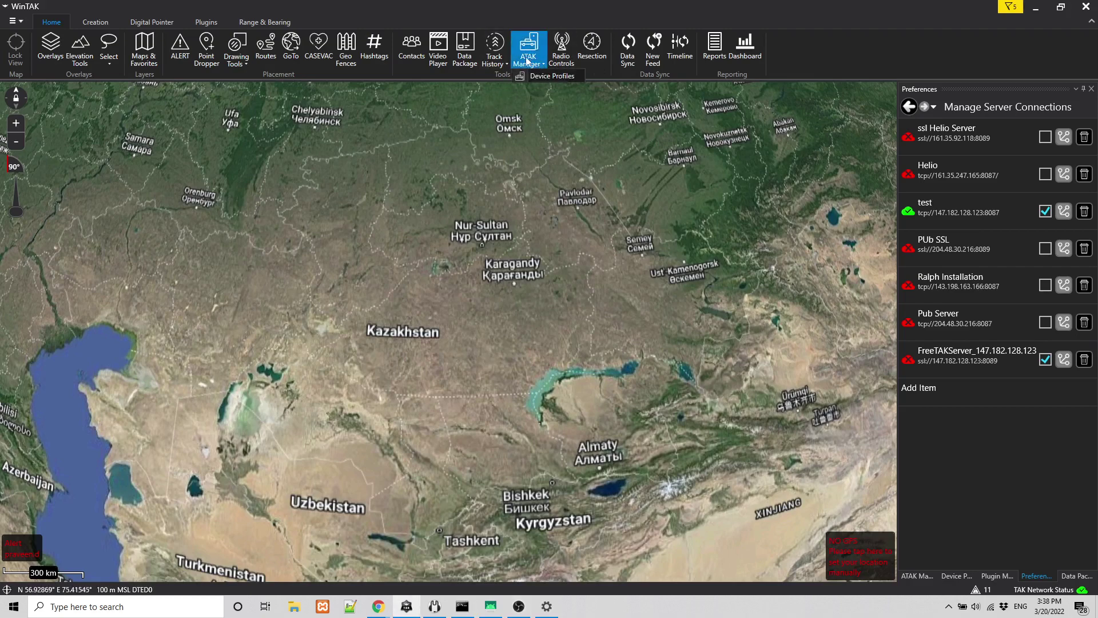
pyautogui.click(548, 78)
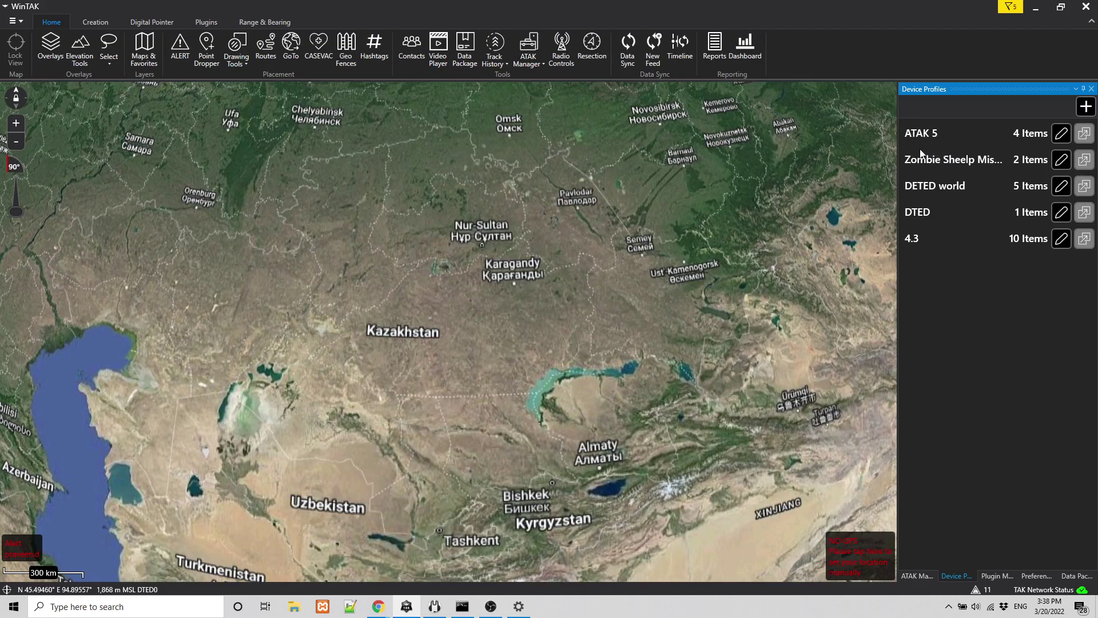
# Open the ATAK 5 profile in Edit Device Profile to review its four APKs.
pyautogui.click(1064, 135)
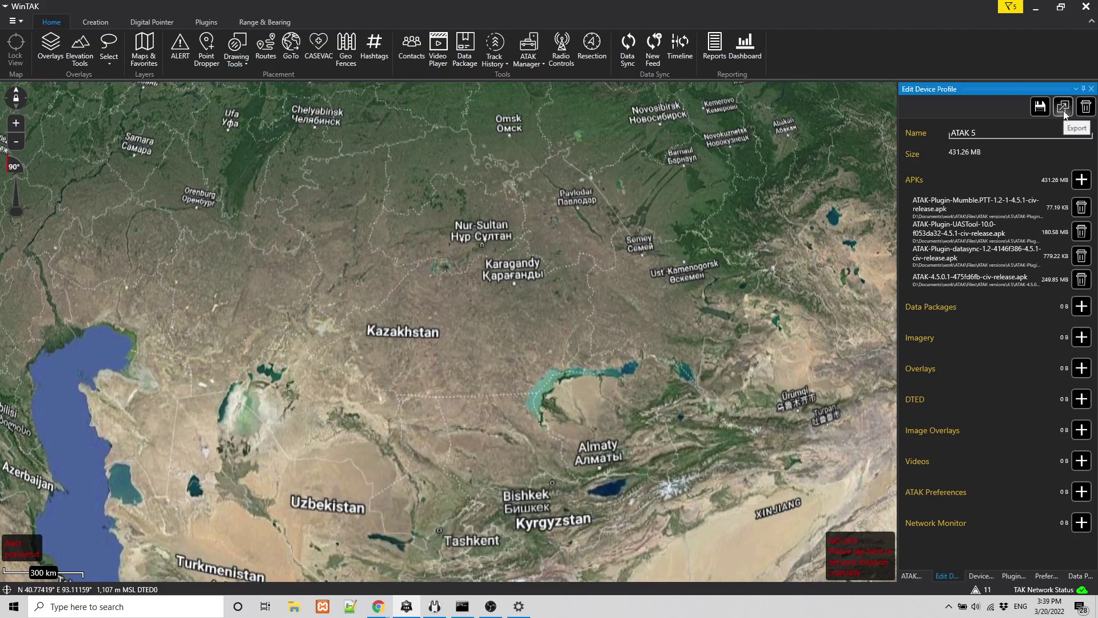
# Show the Export to Device and Export to Device SD Card options for ATAK 5.
pyautogui.click(1064, 112)
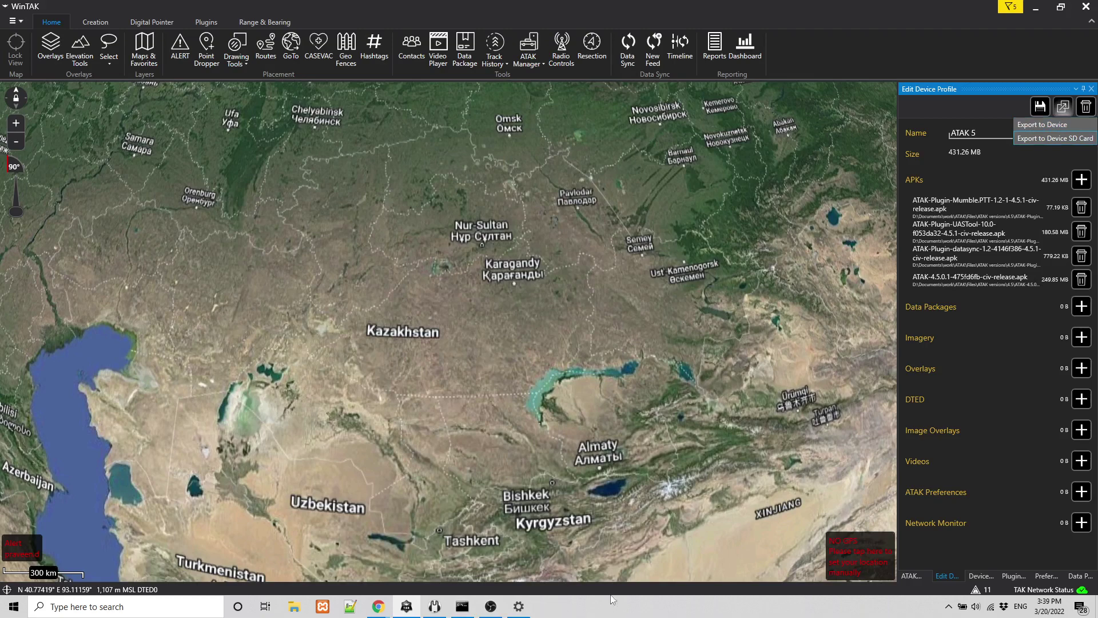
pyautogui.moveTo(1081, 589)
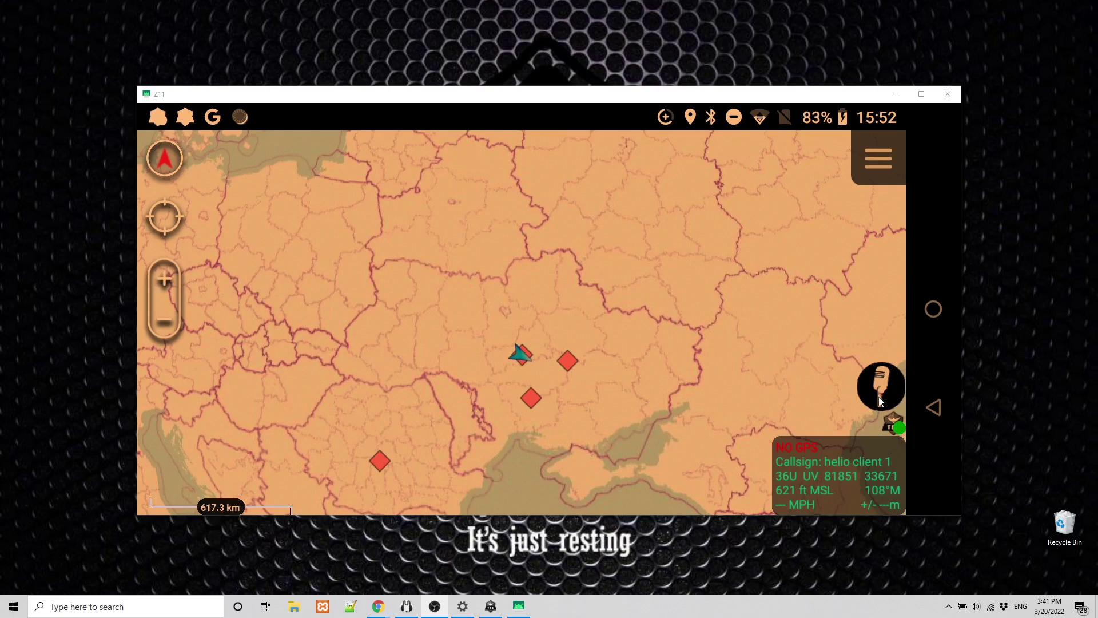
# Leave ATAK, unlock the phone, and switch to Mumla from the recent apps.
pyautogui.click(934, 309)
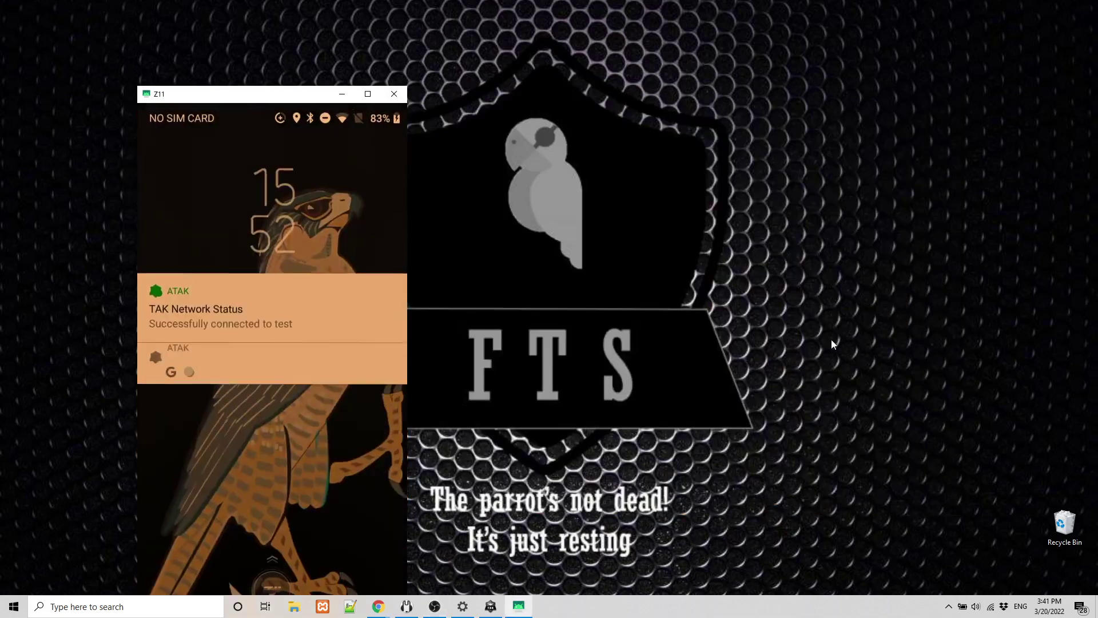
pyautogui.moveTo(314, 461); pyautogui.dragTo(309, 258)
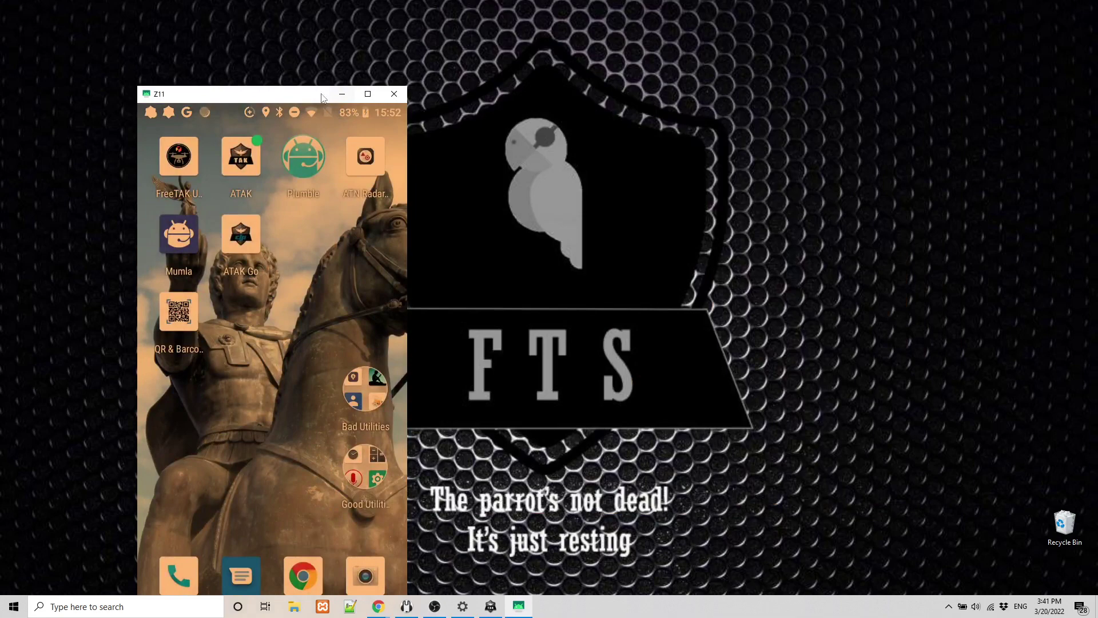
pyautogui.moveTo(303, 103); pyautogui.dragTo(435, 30)
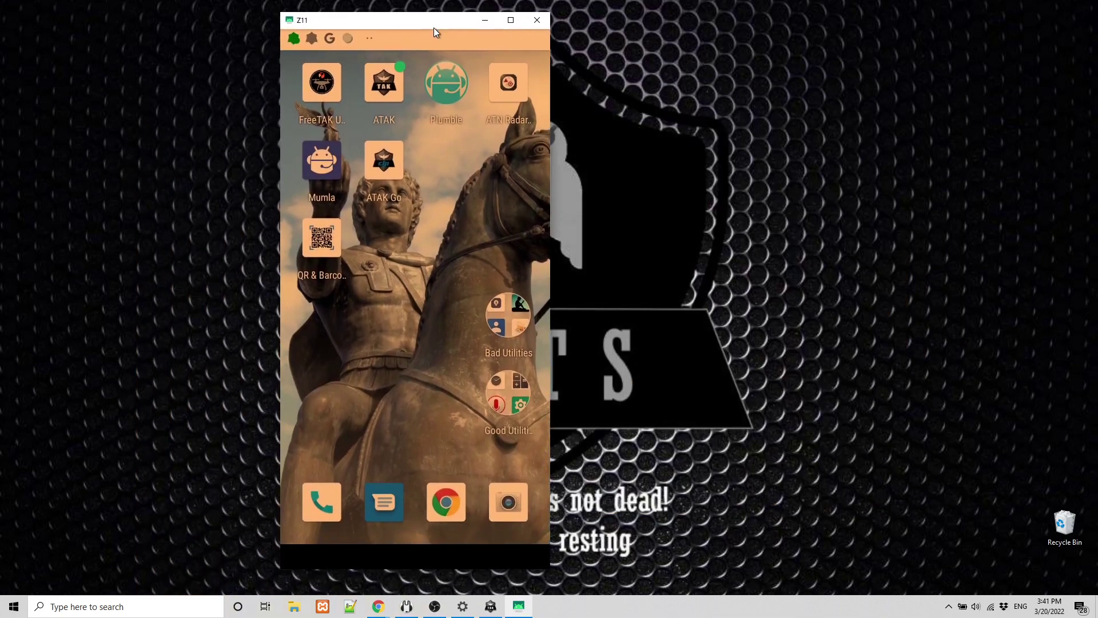
pyautogui.click(483, 551)
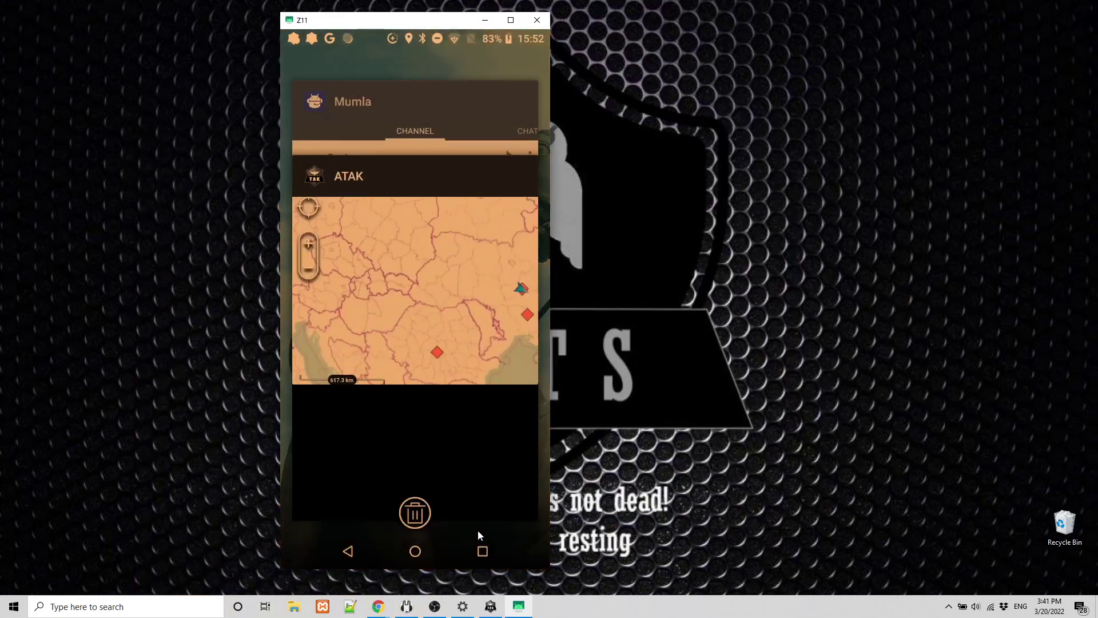
pyautogui.click(389, 126)
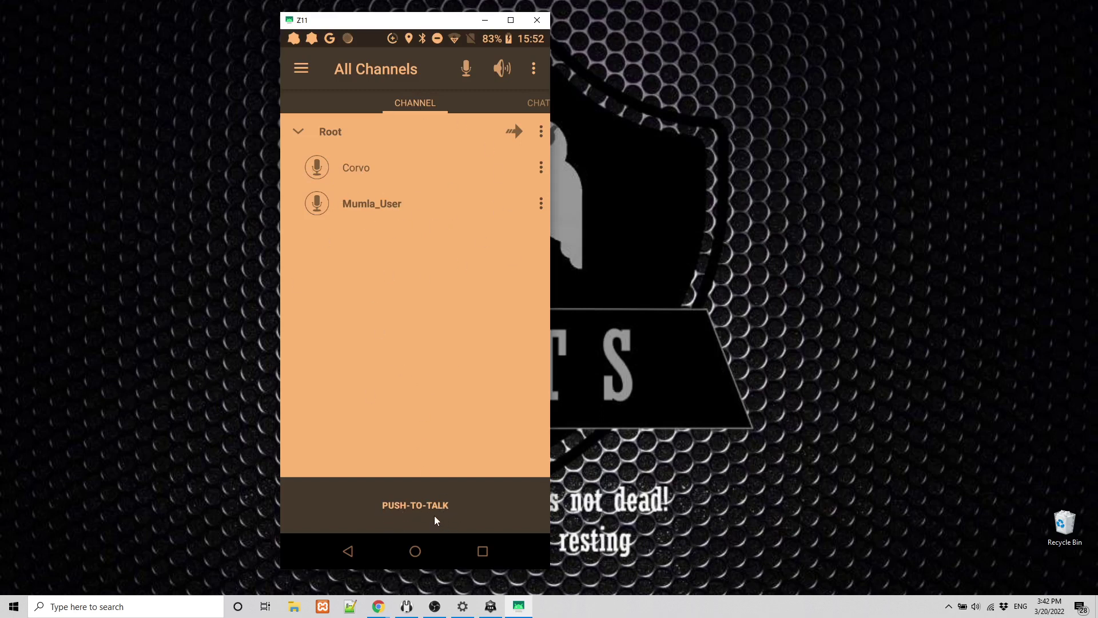
# Set Mumla's transmit mode to Push-to-talk and bring up the recent apps.
pyautogui.click(532, 73)
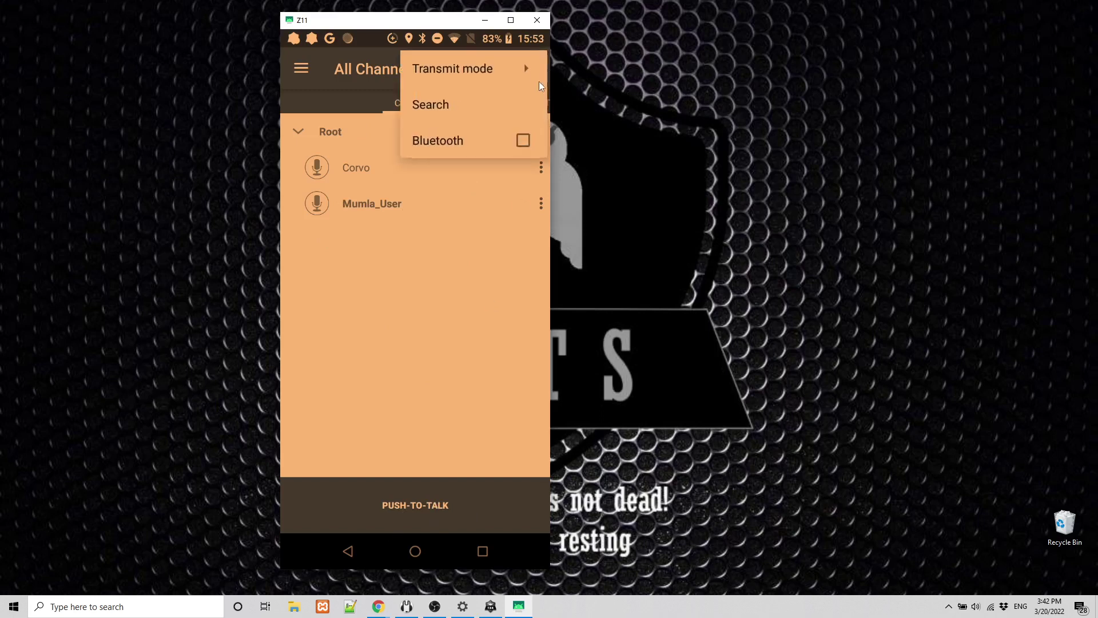
pyautogui.click(452, 69)
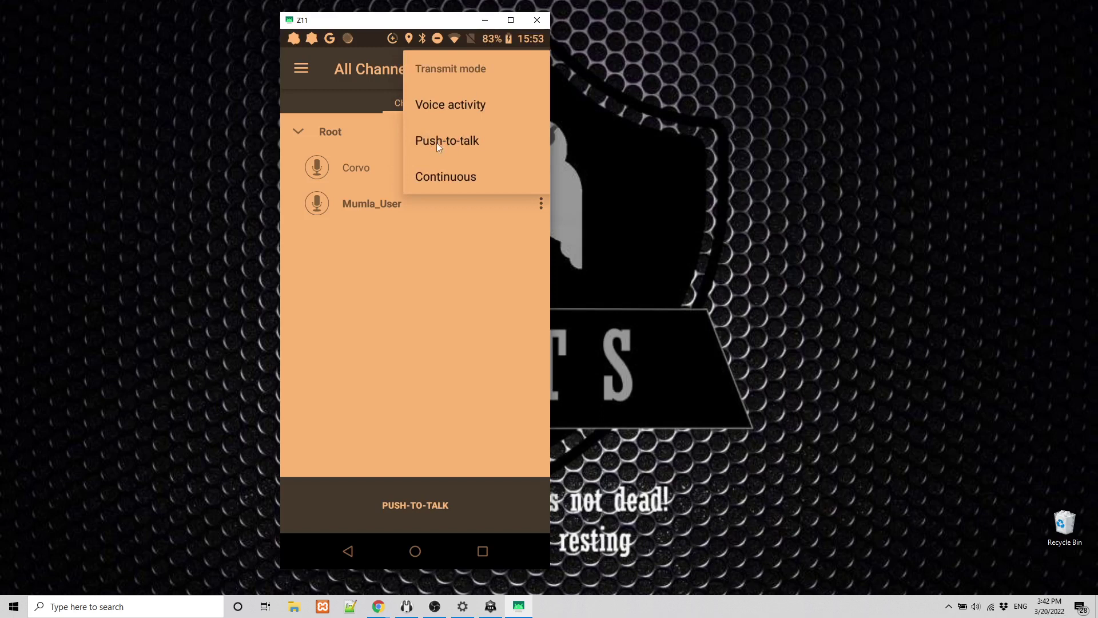
pyautogui.click(447, 366)
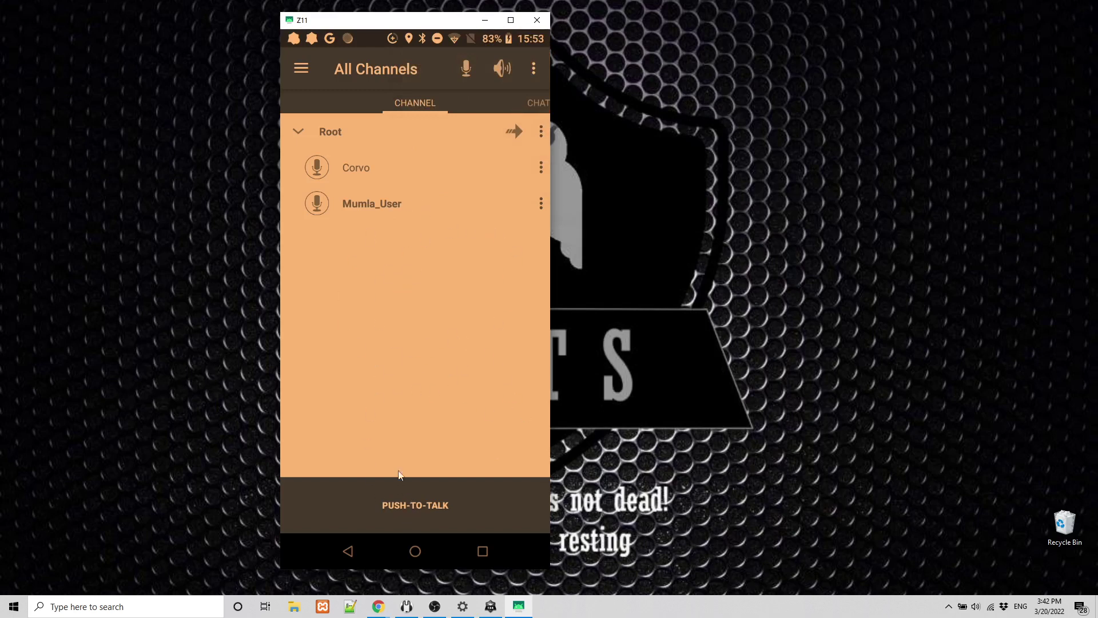
pyautogui.click(482, 552)
# Return to ATAK and start, then stop, a transmission with the Mumble PTT mic button.
pyautogui.click(453, 293)
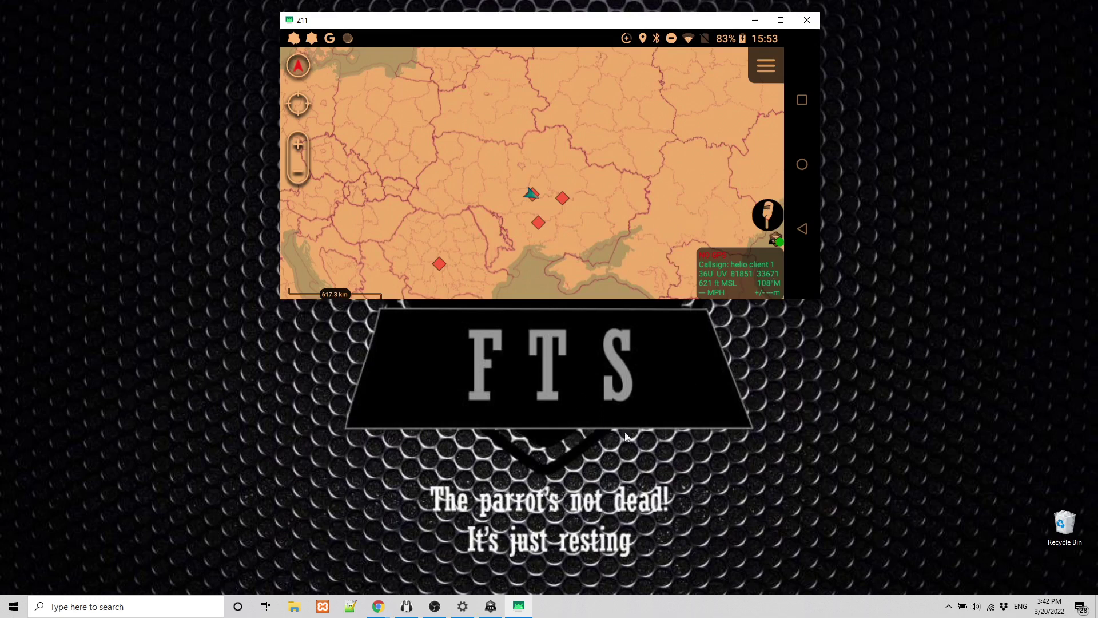
pyautogui.moveTo(438, 611)
pyautogui.click(768, 216)
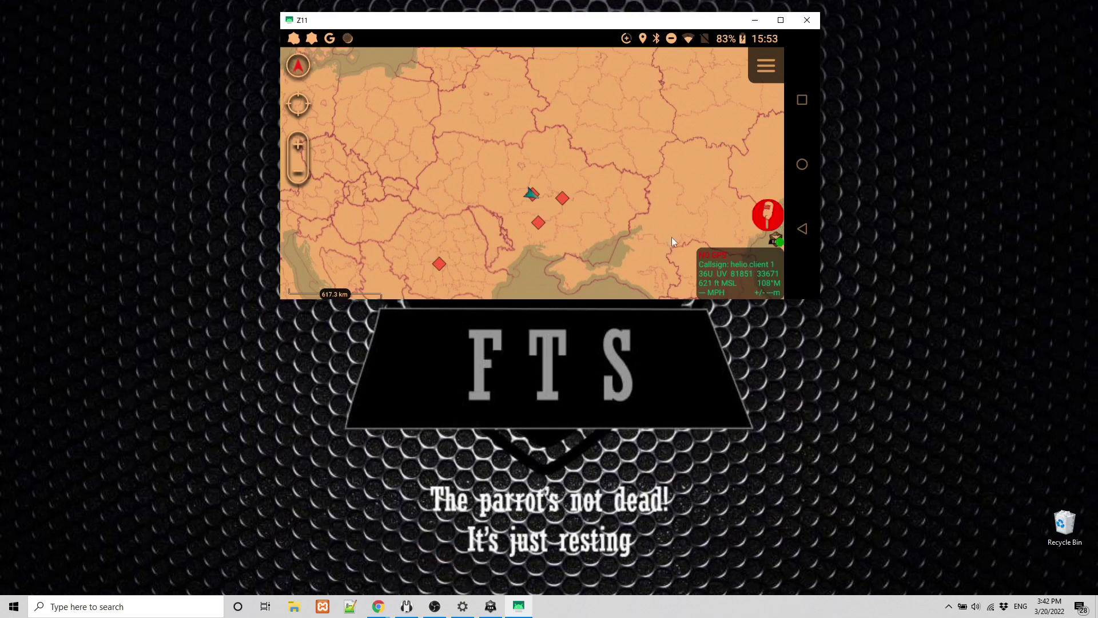
pyautogui.click(768, 218)
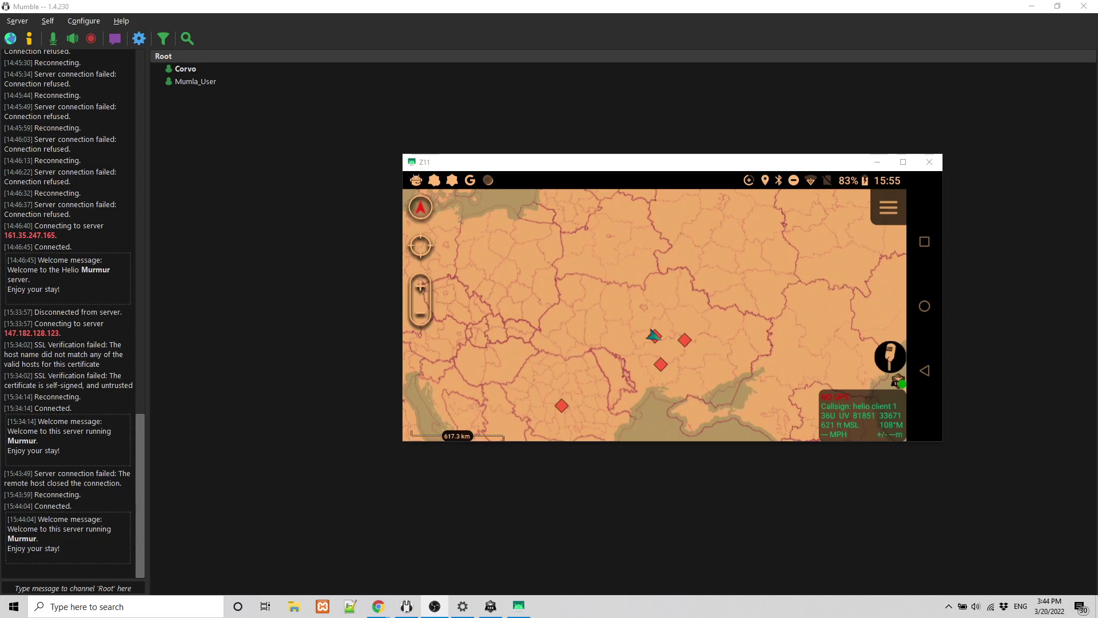
# Transmit briefly from ATAK's mic button so Mumla_User shows as talking in Mumble.
pyautogui.click(890, 361)
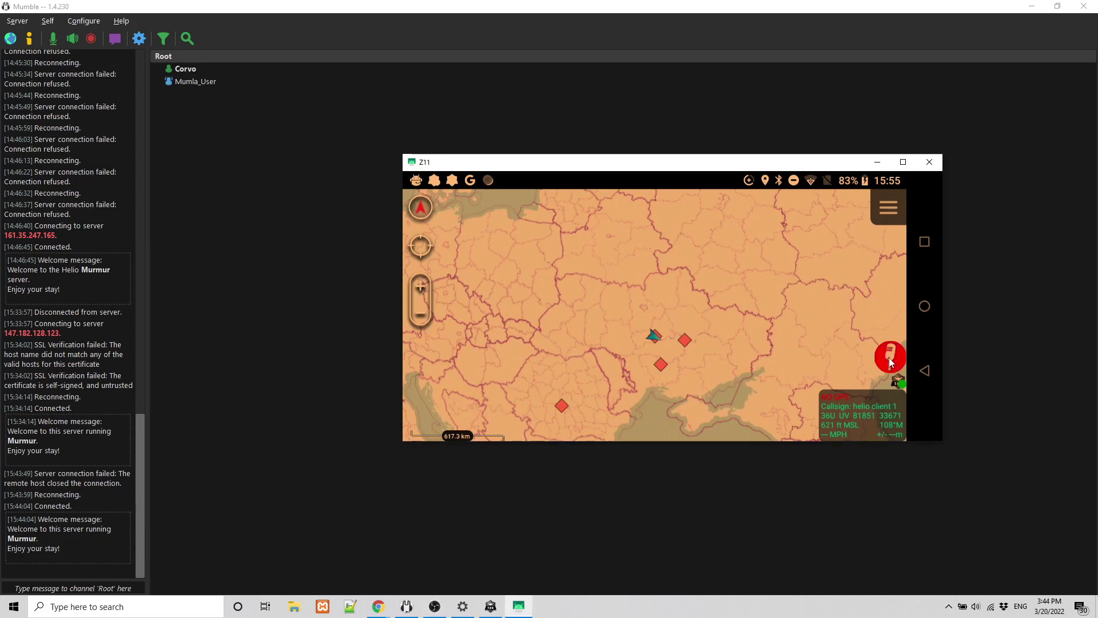
pyautogui.click(890, 362)
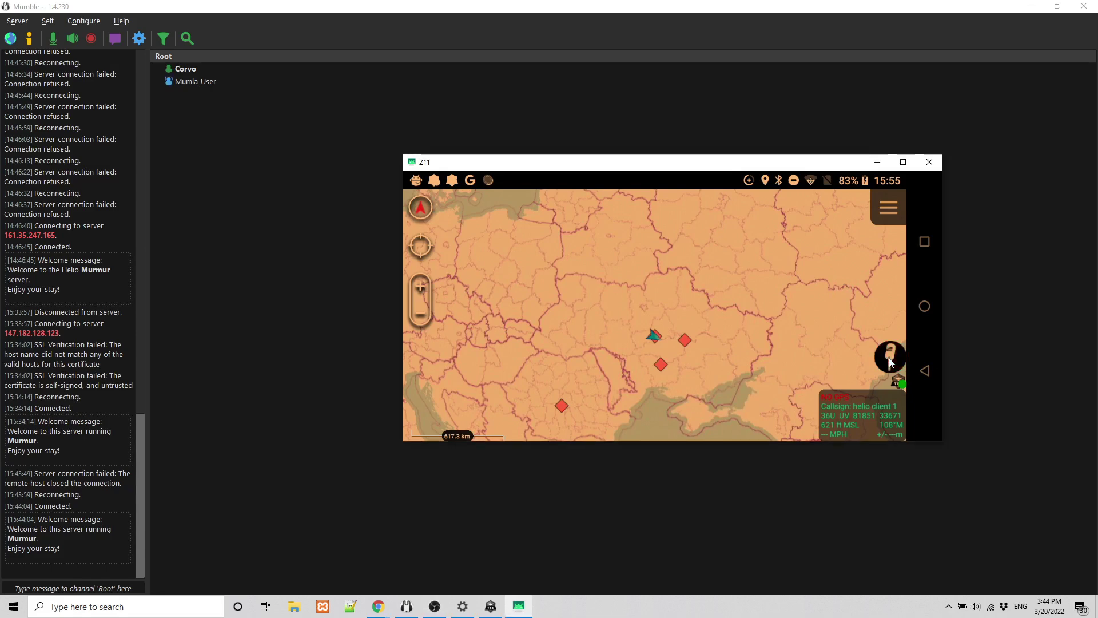